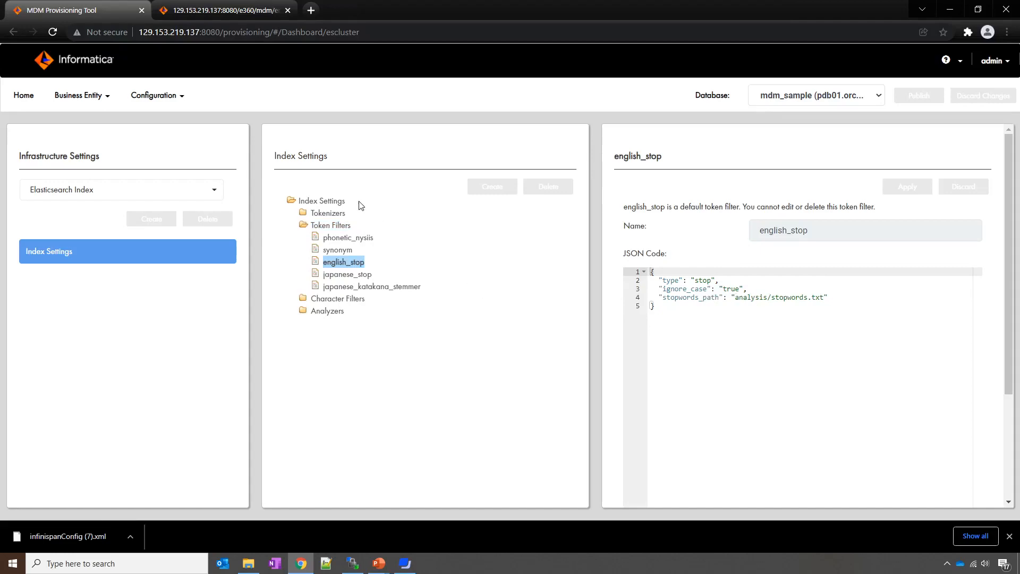
Step: Bring the stop-words slideshow to the front
key("alt+Tab")
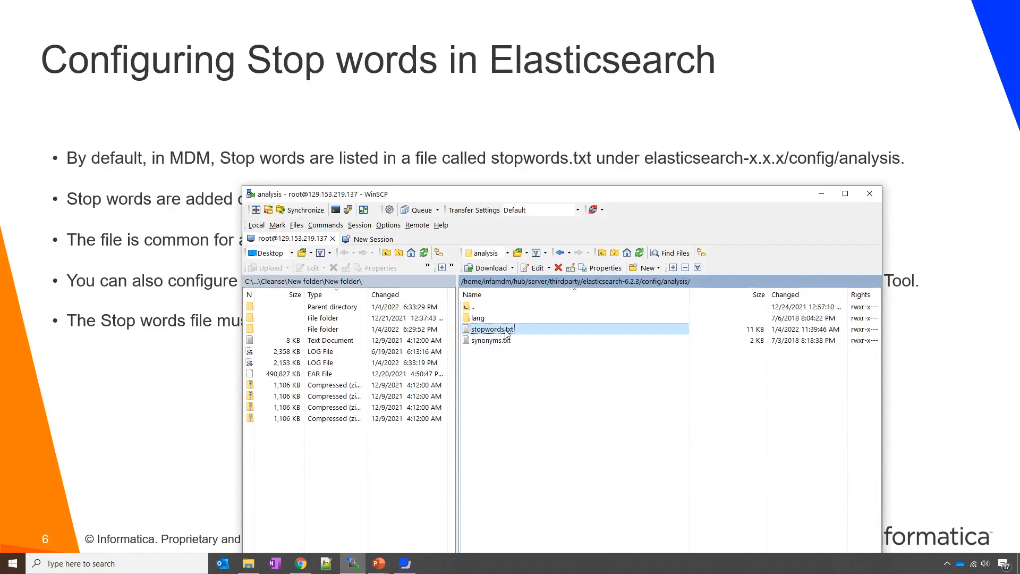
Step: Open stopwords.txt in WinSCP's editor, scroll through its stop-word list, then return
double_click(507, 333)
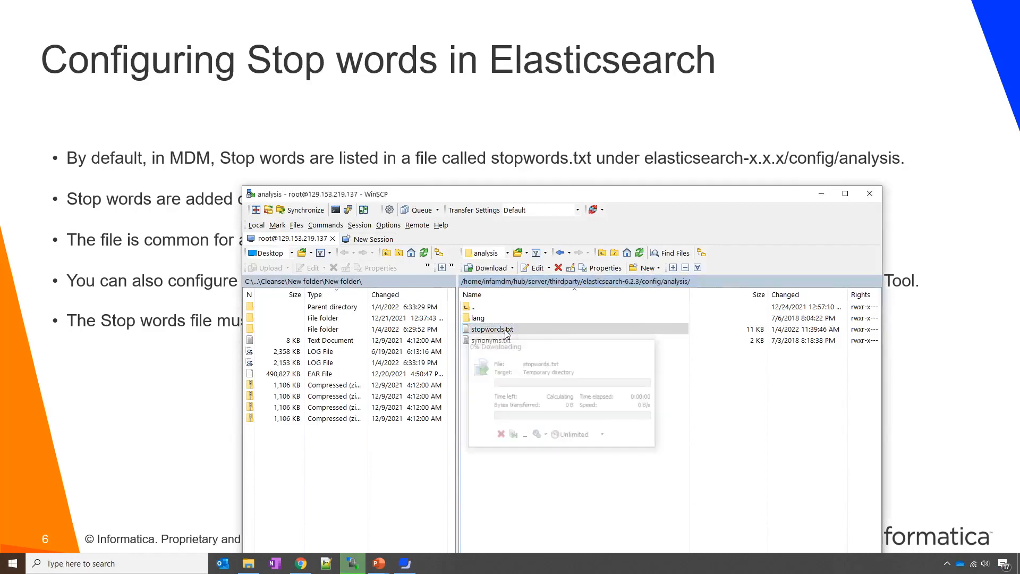
scroll(306, 413, "down", 2)
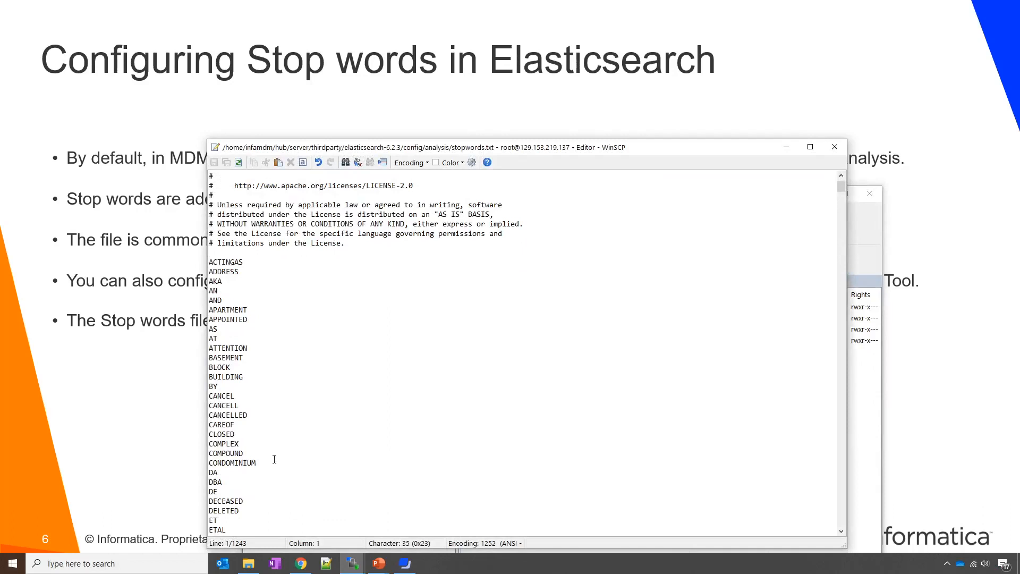
scroll(273, 465, "down", 1)
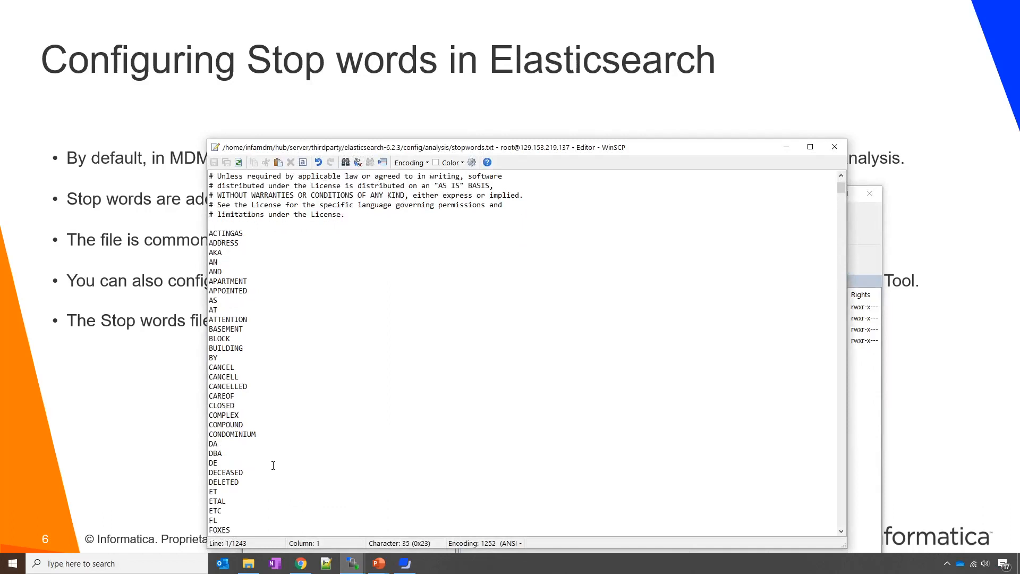
scroll(275, 460, "down", 4)
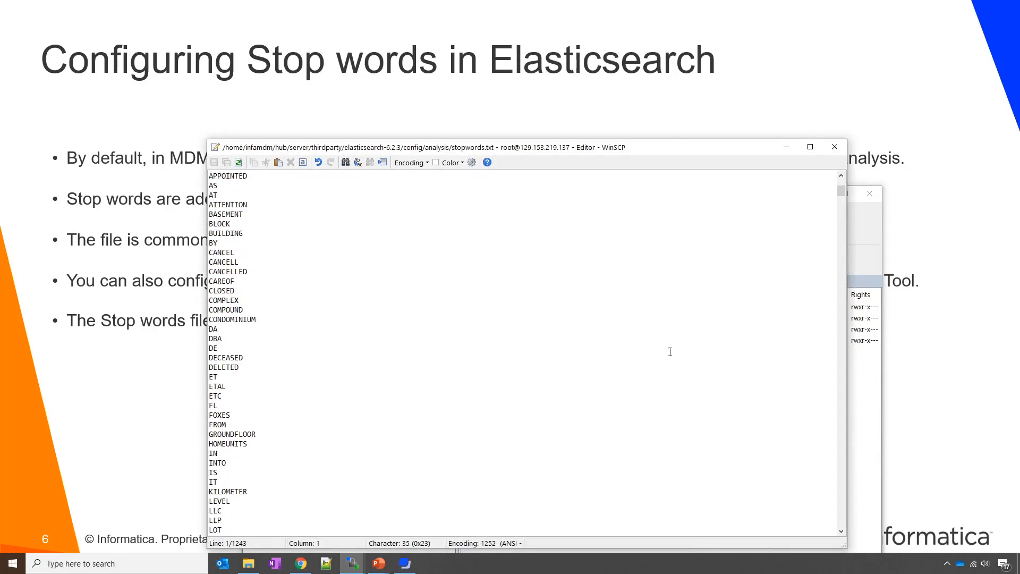
scroll(670, 351, "down", 2)
left_click(853, 122)
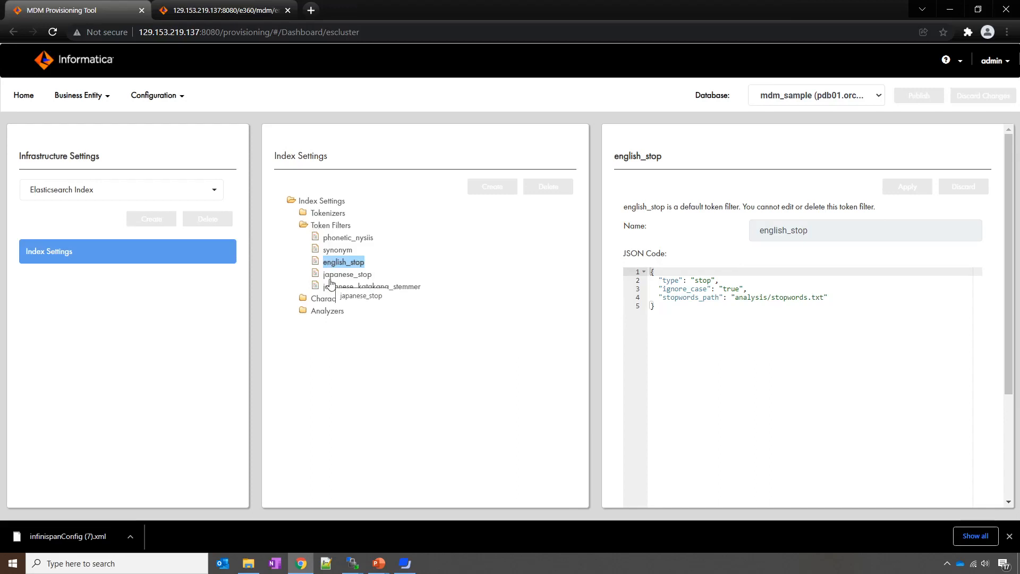
Step: Expand Analyzers and select suggester_stop to show its english_stop and lowercase filters
left_click(332, 313)
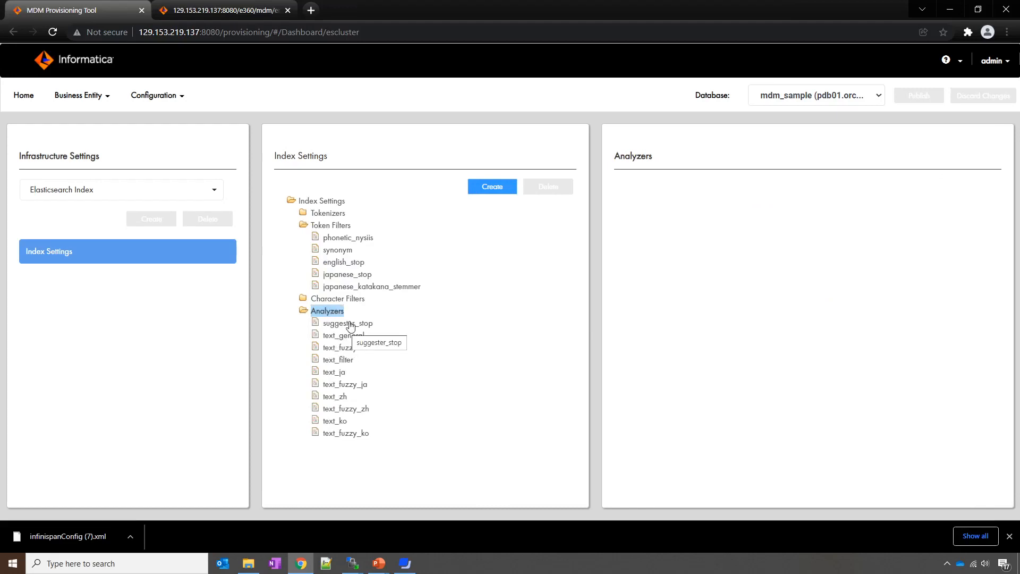
left_click(345, 324)
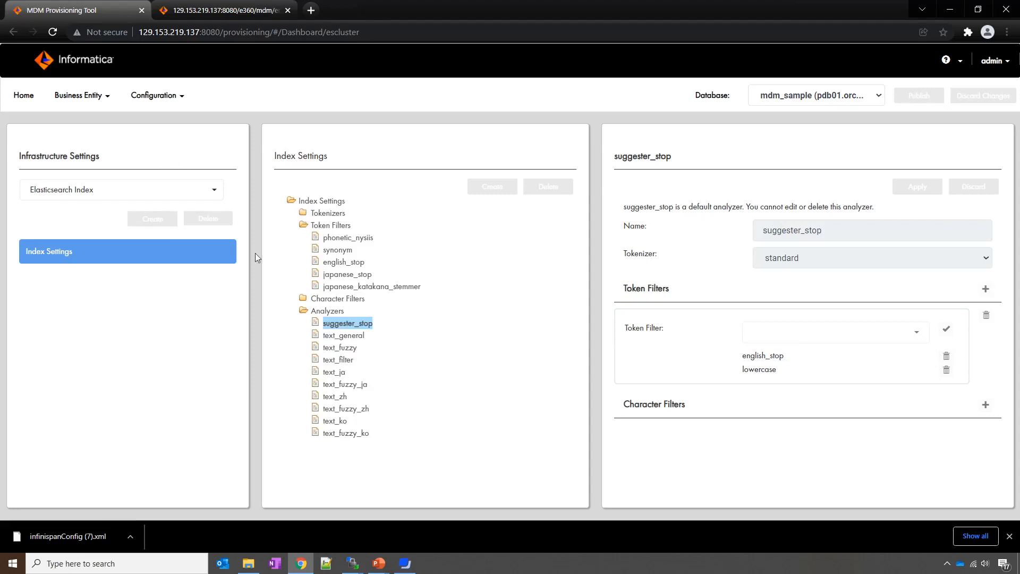
Step: Open the Person business entity's displayName field in Business Entity Modeling
left_click(79, 96)
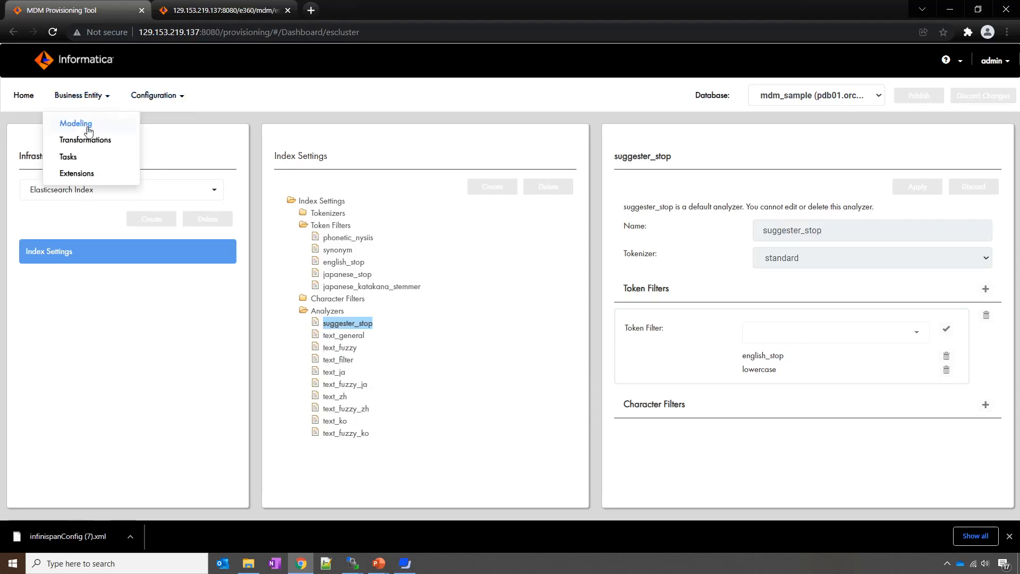
left_click(74, 126)
left_click(84, 192)
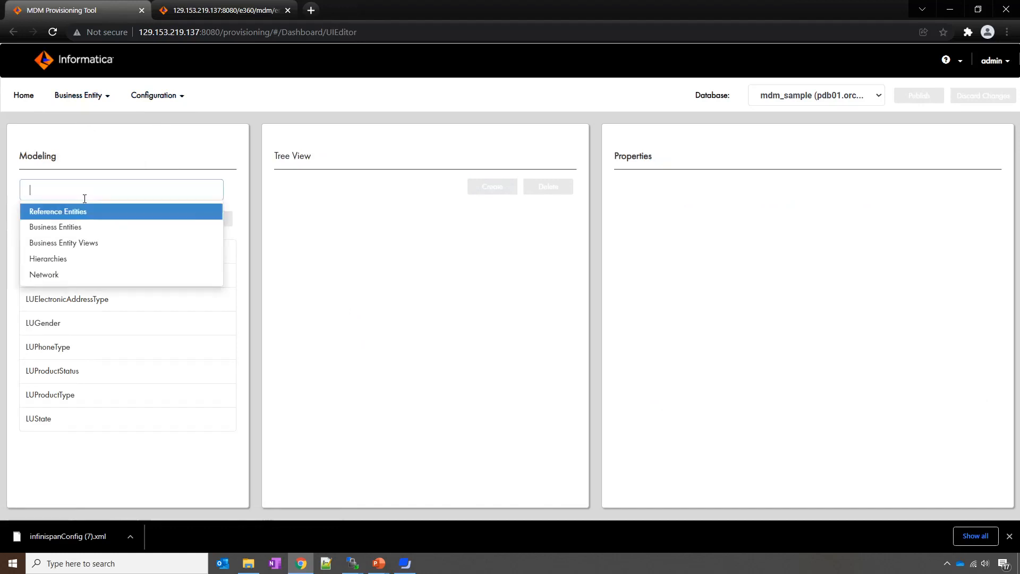
left_click(75, 230)
left_click(82, 348)
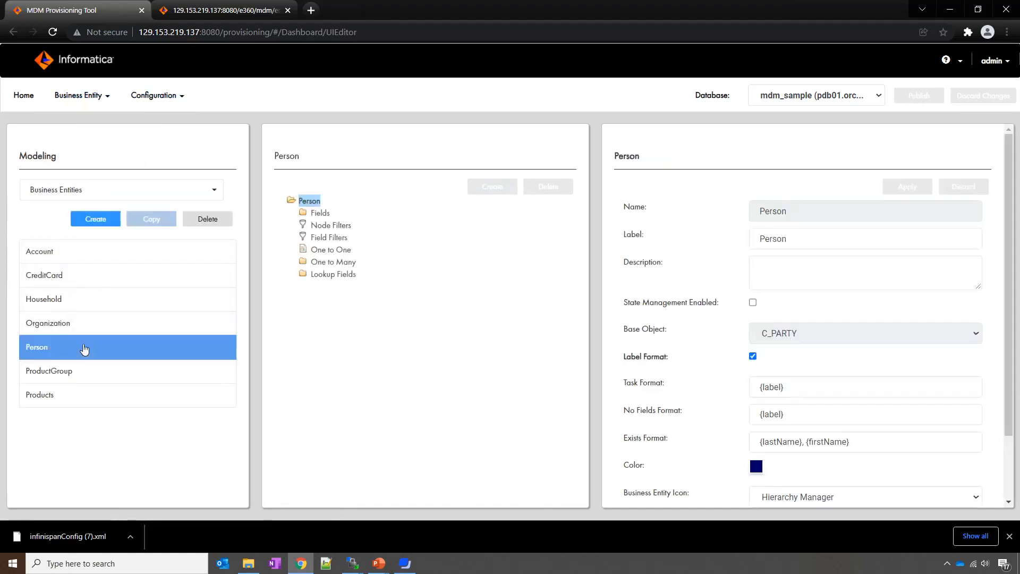
left_click(318, 214)
scroll(398, 374, "down", 1)
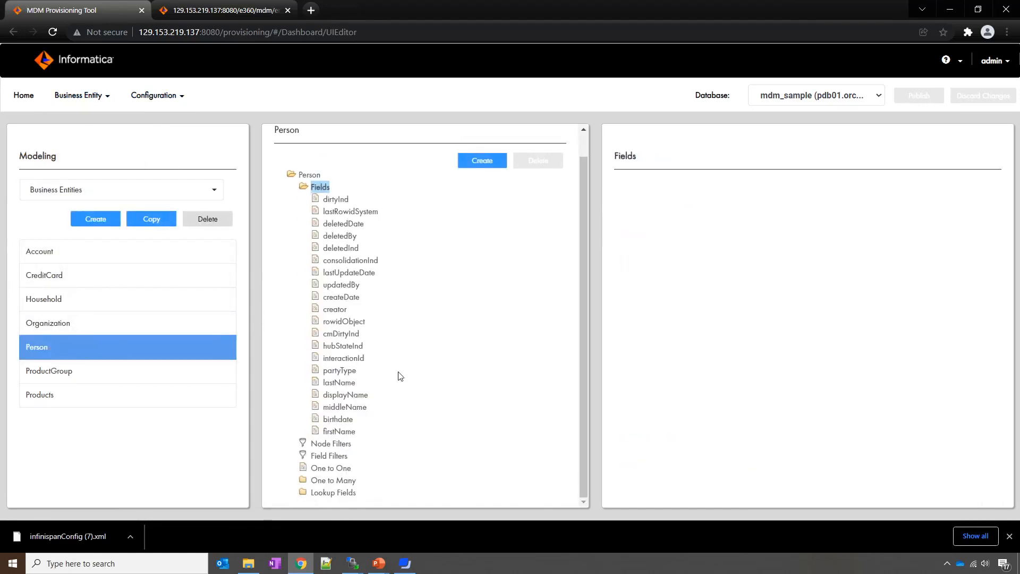
left_click(352, 396)
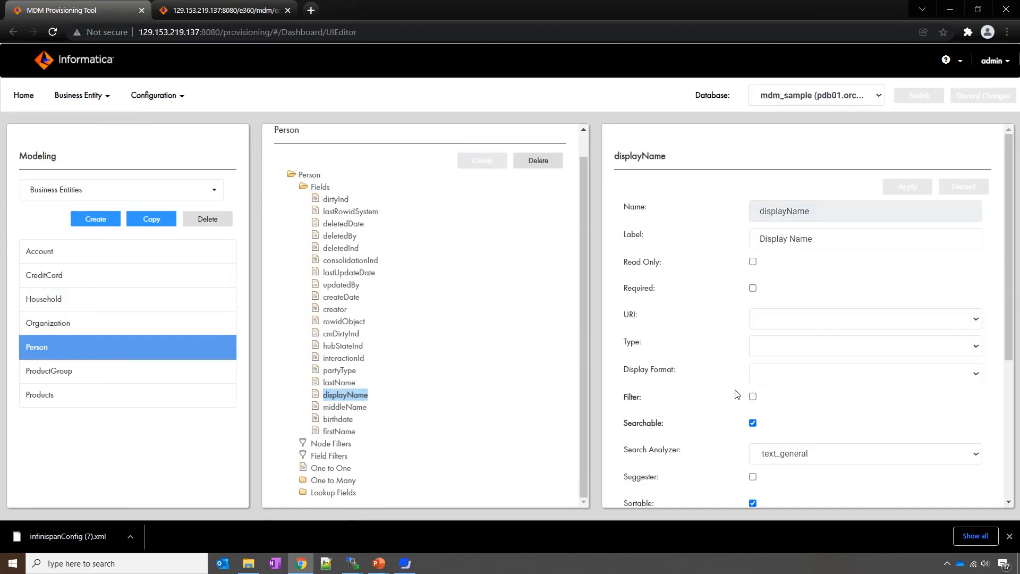
Step: Confirm displayName's search analyzer is text_general, then open Infrastructure Settings
scroll(739, 395, "down", 2)
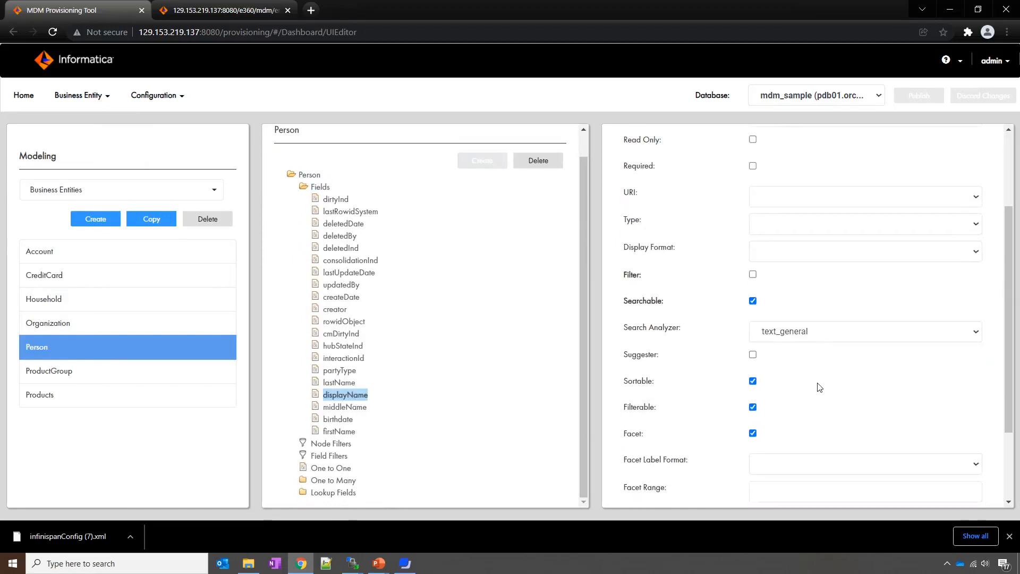
left_click(811, 337)
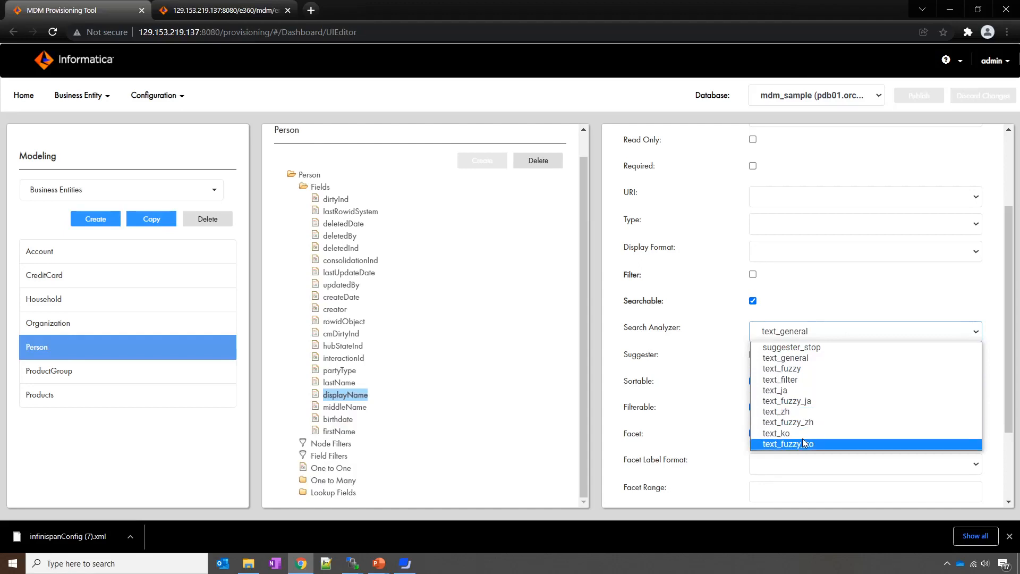
left_click(732, 305)
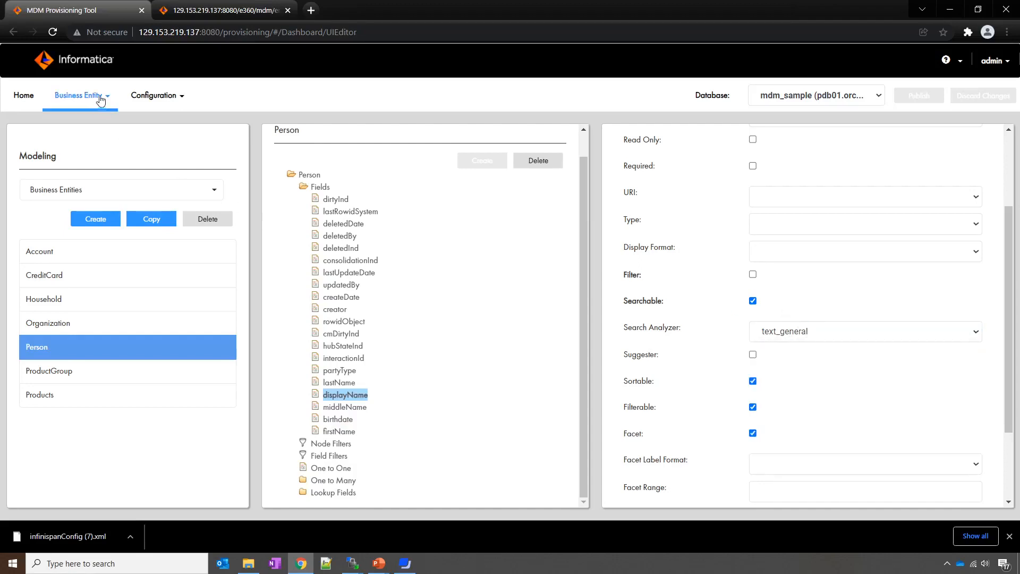
left_click(155, 97)
left_click(170, 140)
Step: Load the Elasticsearch Index settings and view the english_stop token filter definition
left_click(112, 190)
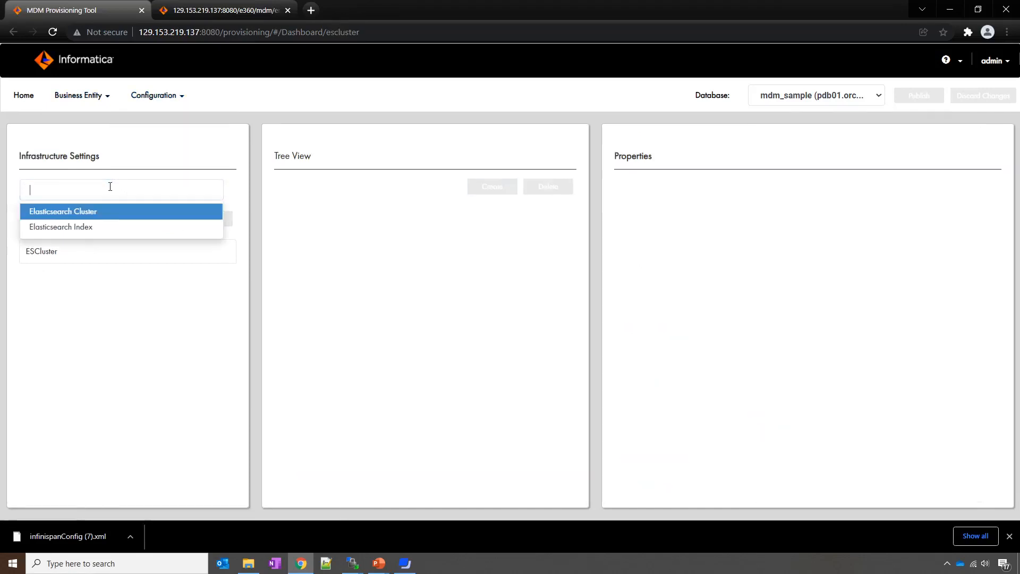
left_click(92, 236)
left_click(80, 252)
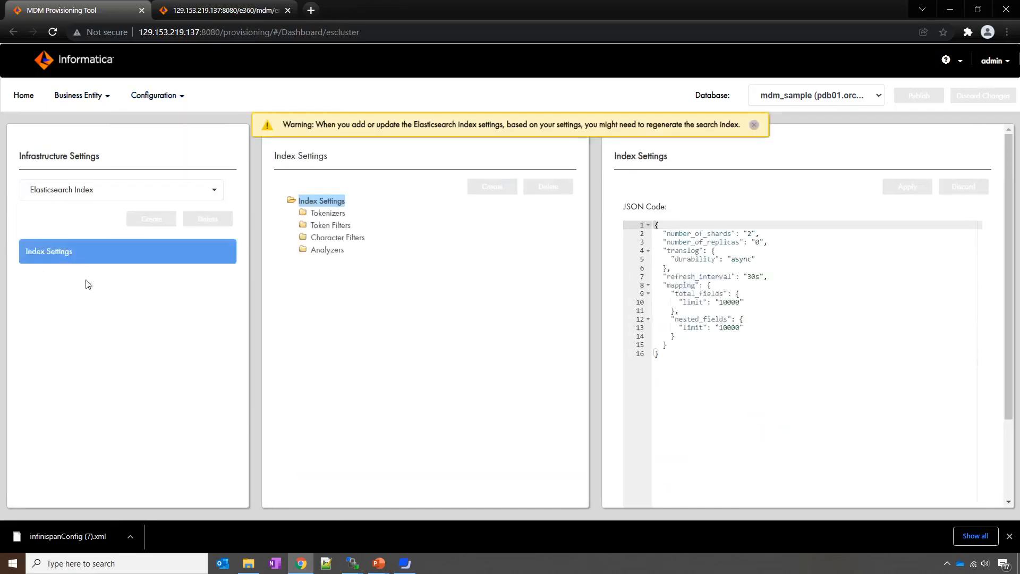
left_click(332, 252)
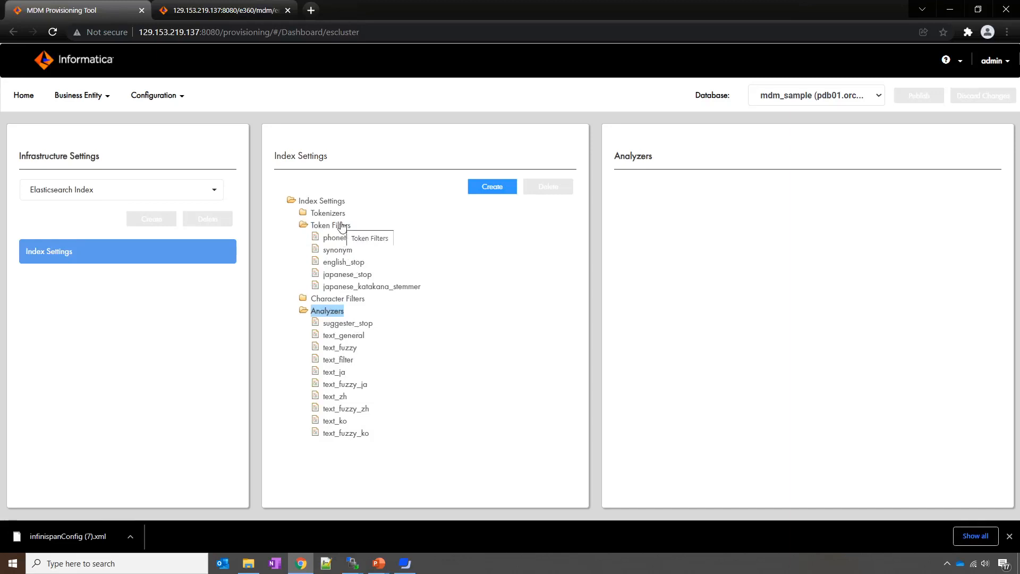
left_click(343, 262)
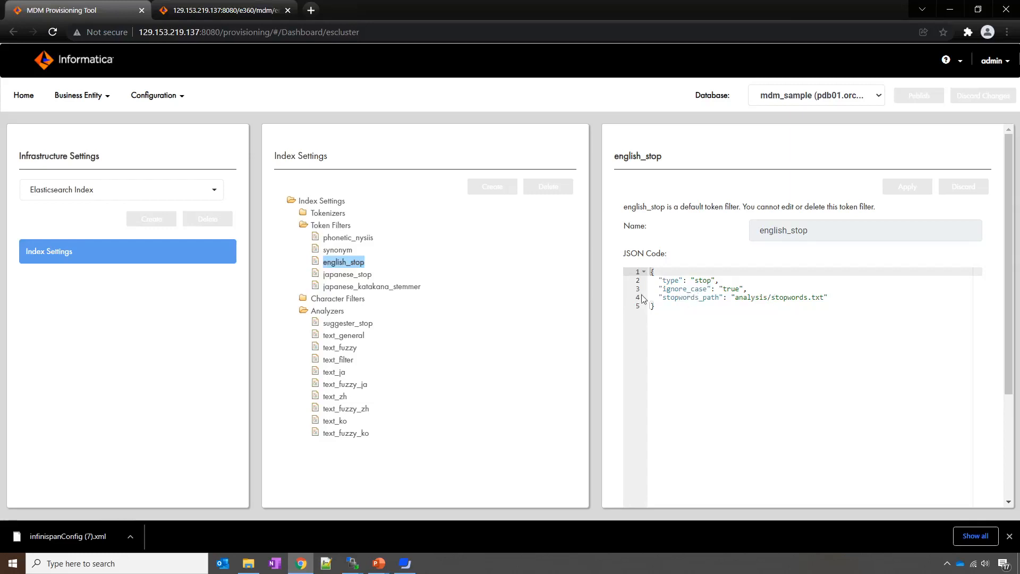
Step: Review the suggester_stop analyzer, then return to the stop-words slide
left_click(328, 312)
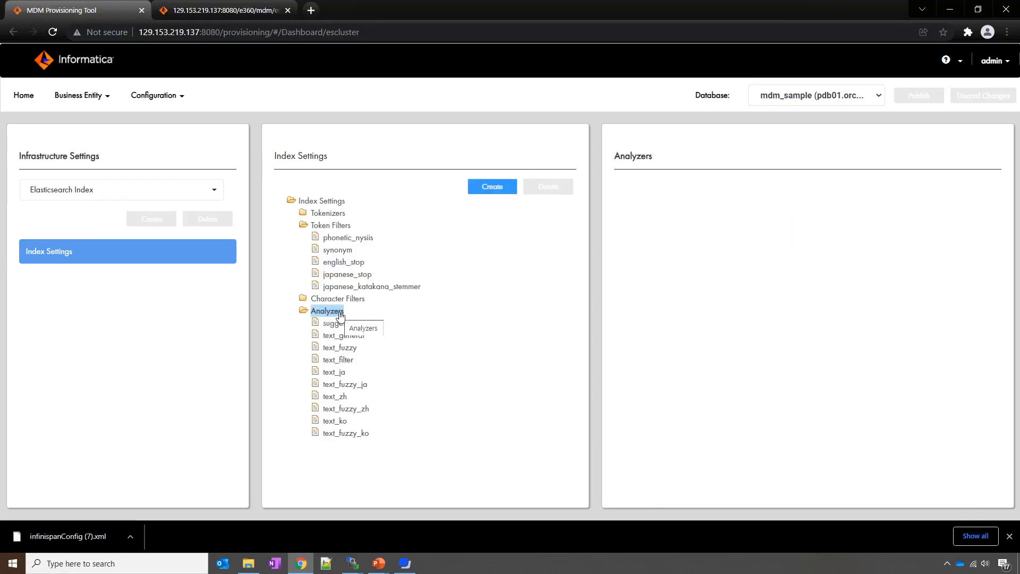
key("Down")
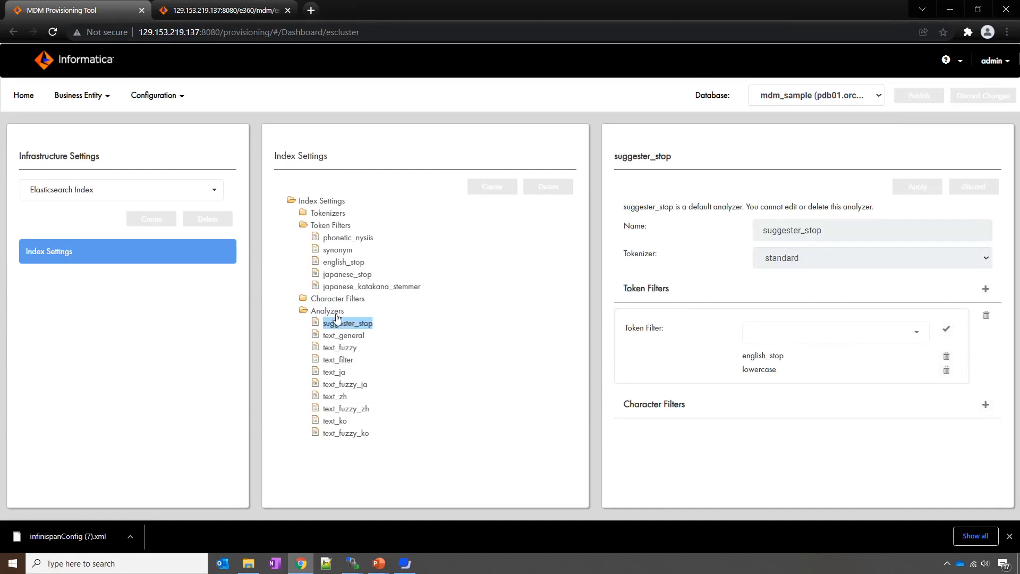
left_click(380, 562)
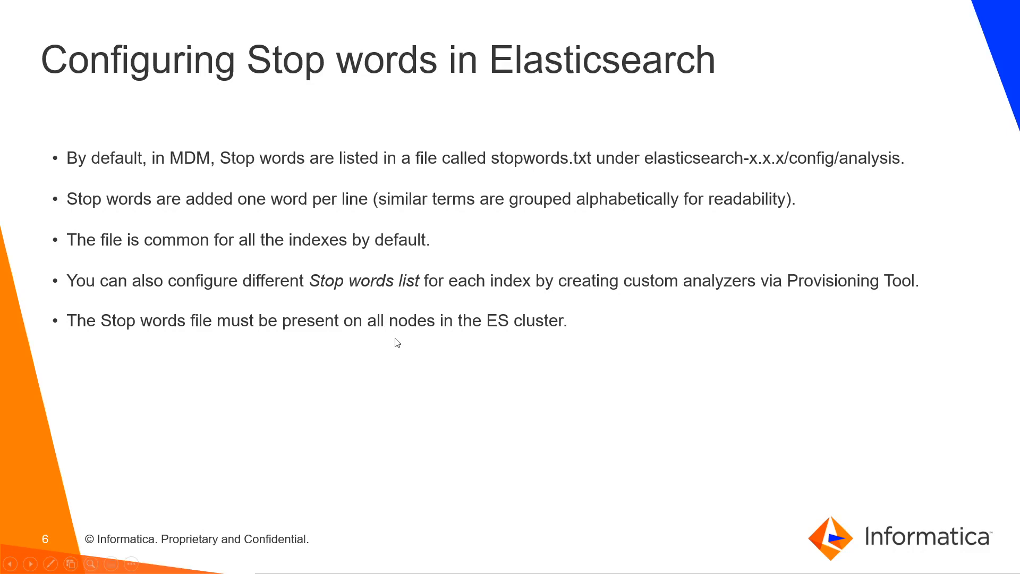
Step: Advance the slideshow to slide 7, 'Index Settings API'
key("Right")
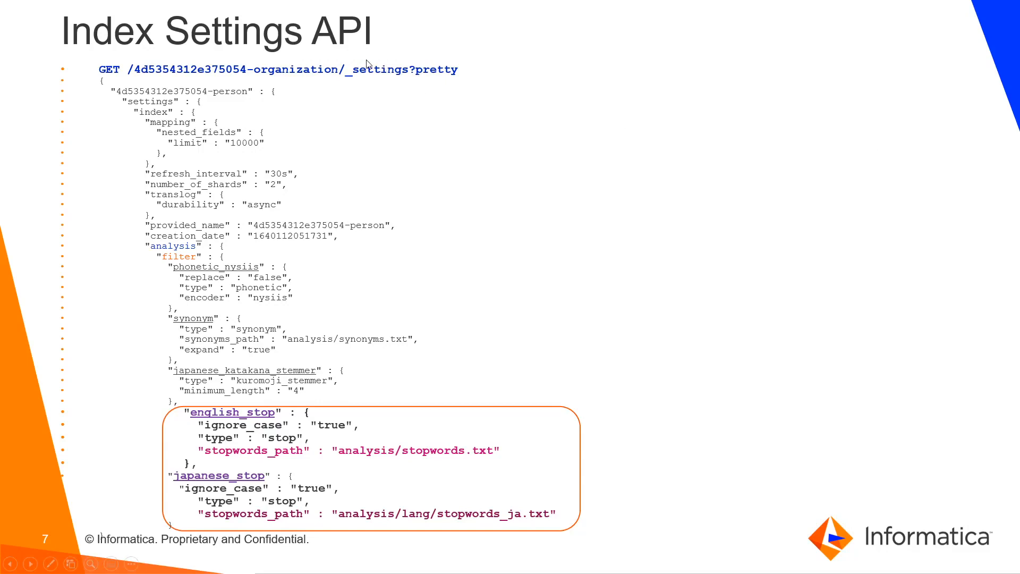
Step: Run the curl _settings command in PuTTY and highlight the analyzer definitions through text_zh
key("alt+Tab")
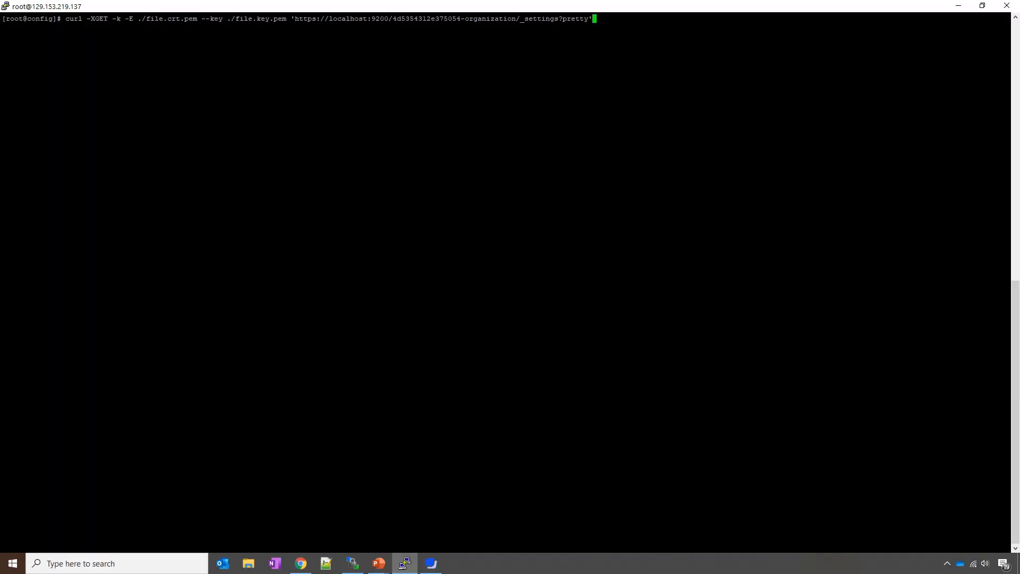
key("Return")
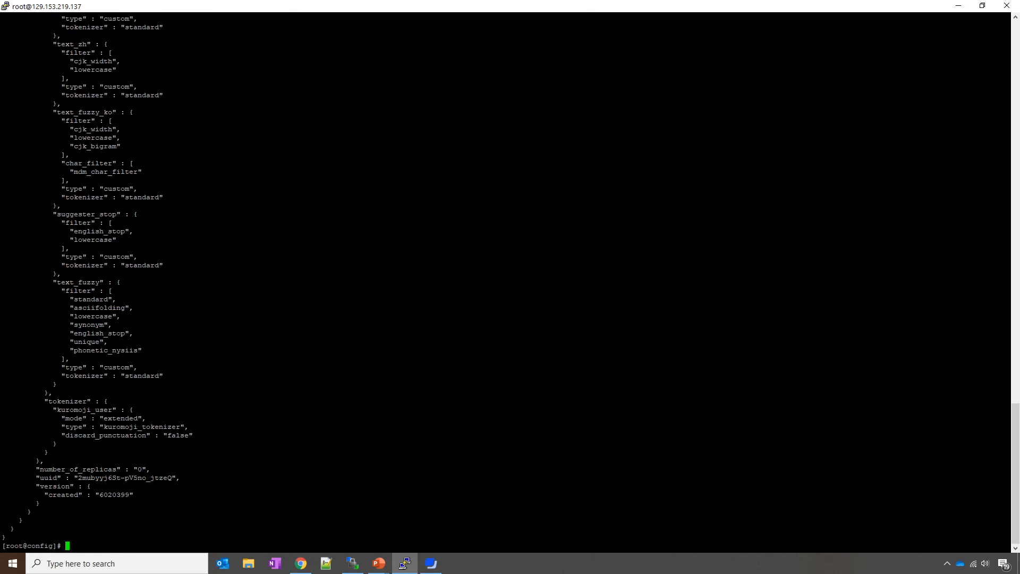
scroll(505, 282, "up", 10)
scroll(505, 281, "up", 20)
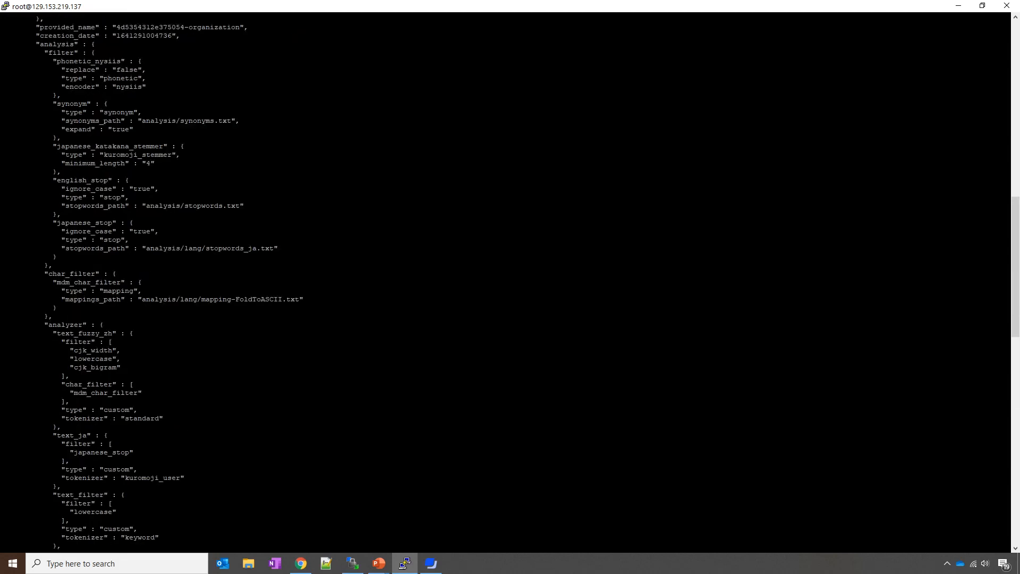
left_click_drag(41, 324, 140, 553)
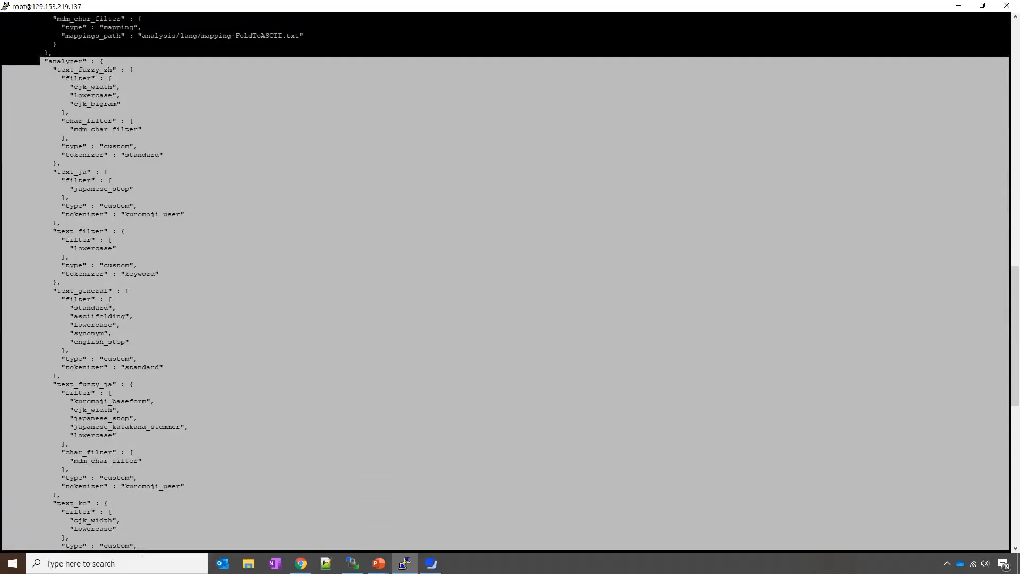
left_click_drag(140, 553, 149, 528)
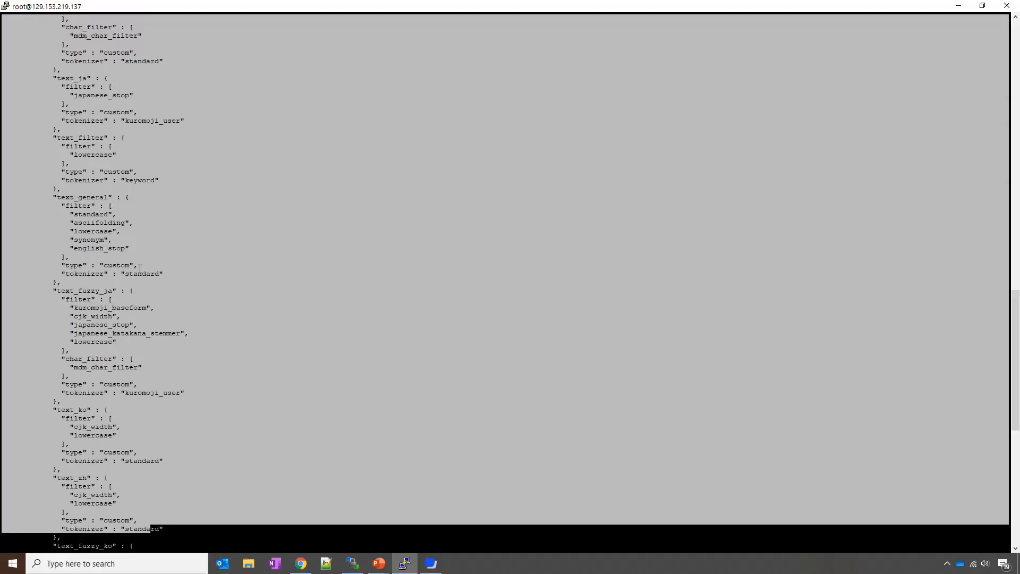
Step: Highlight the english_stop filter and its analysis/stopwords.txt path, then go to Data Director
scroll(139, 268, "up", 20)
left_click_drag(41, 223, 165, 436)
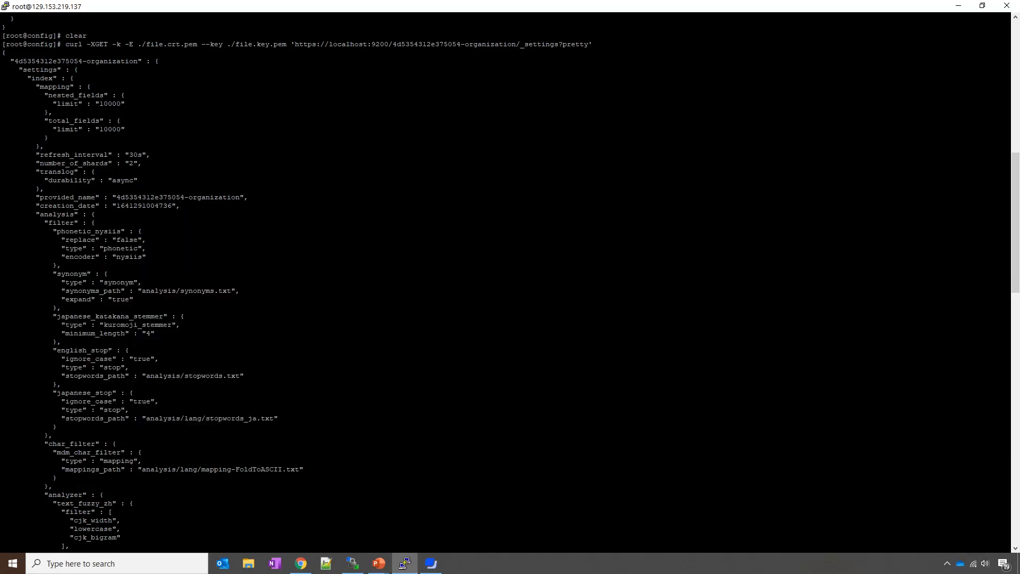
double_click(88, 351)
left_click_drag(143, 376, 211, 376)
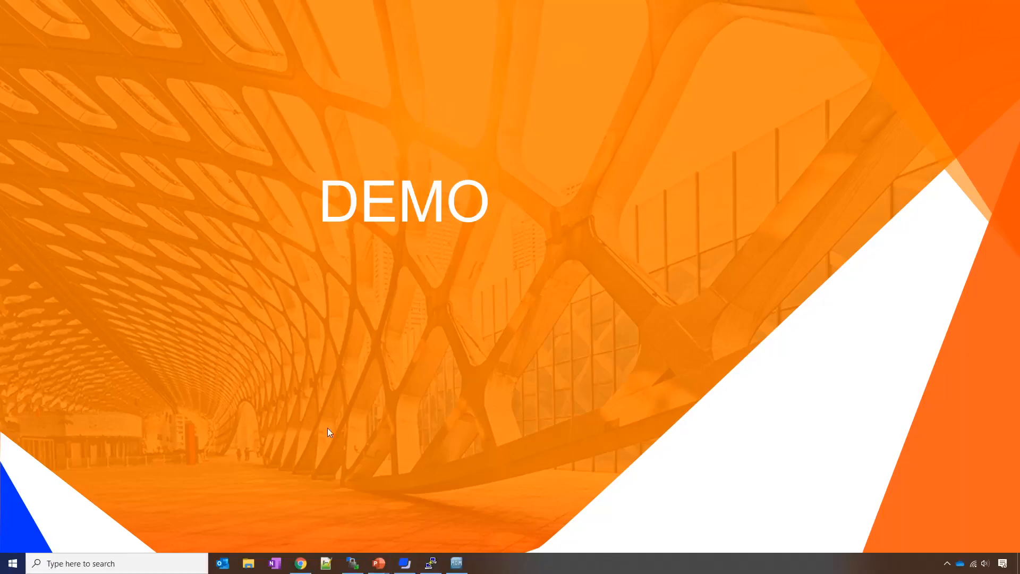
left_click(301, 563)
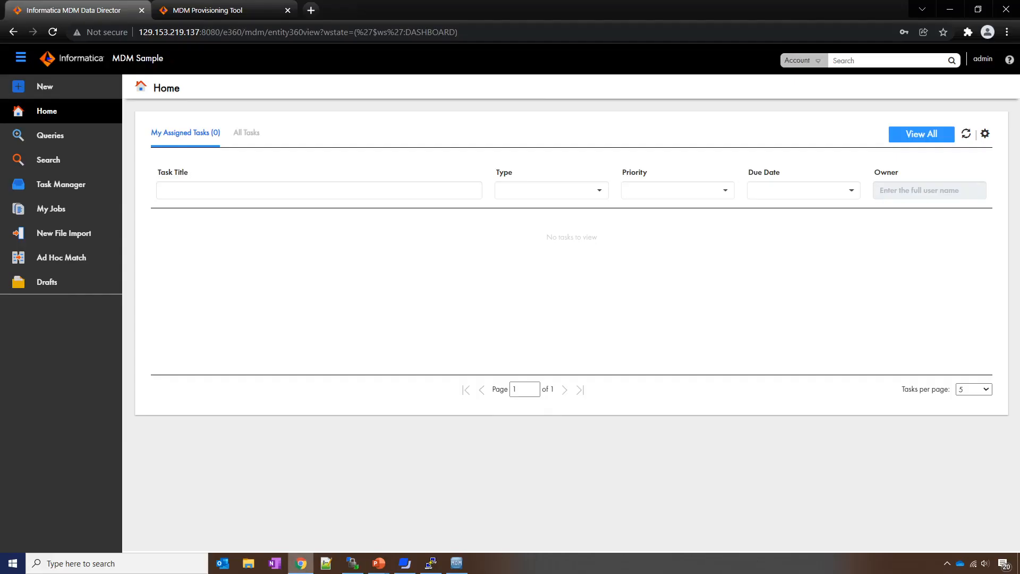
Step: Search Organization records with the * wildcard, returning 1208 records
left_click(798, 61)
left_click(832, 110)
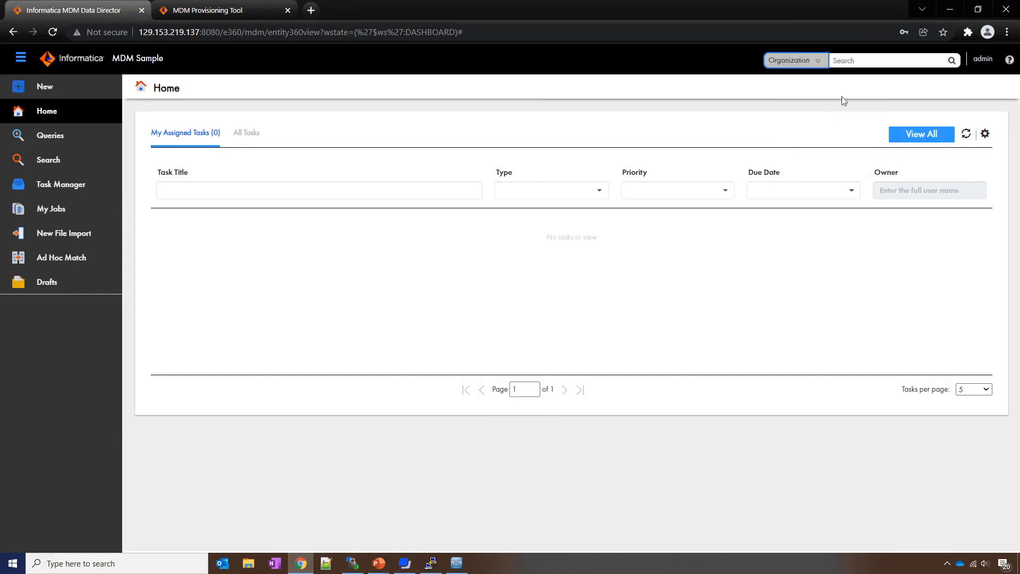
left_click(859, 61)
type("*")
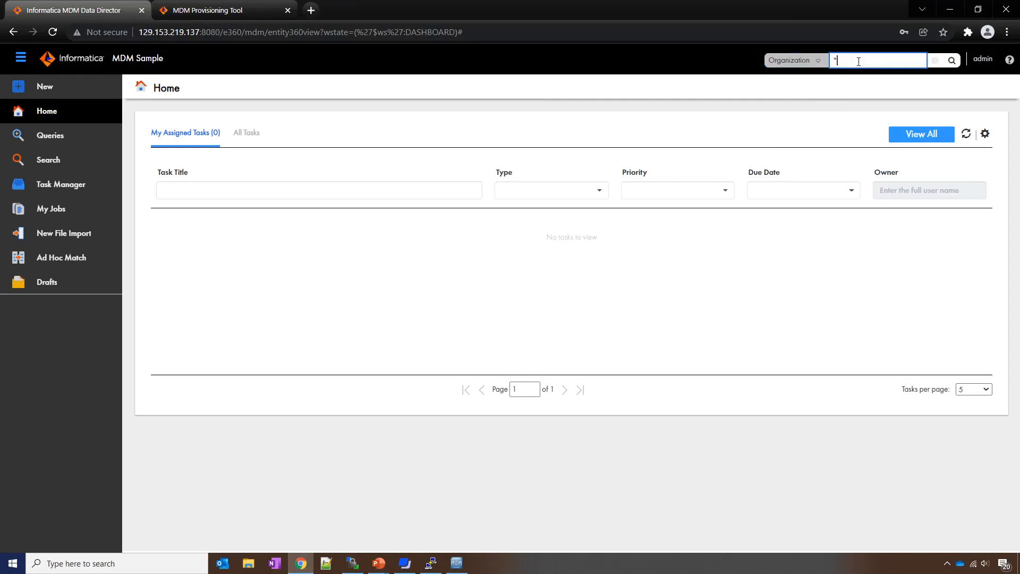
left_click(954, 61)
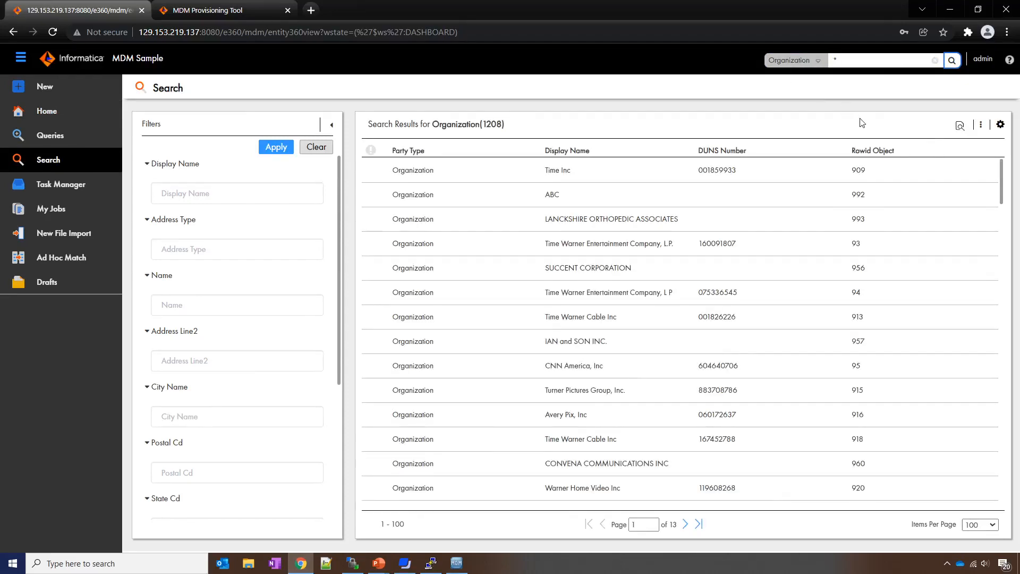
Step: Replace the search term with 'Inc' and search, returning 705 matches
double_click(837, 60)
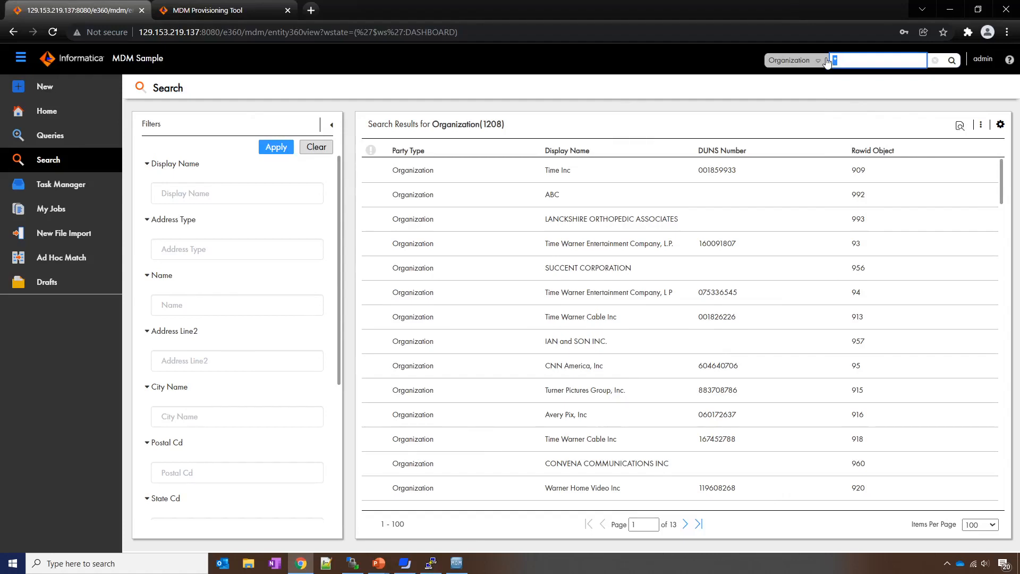
type("Inc")
left_click(952, 61)
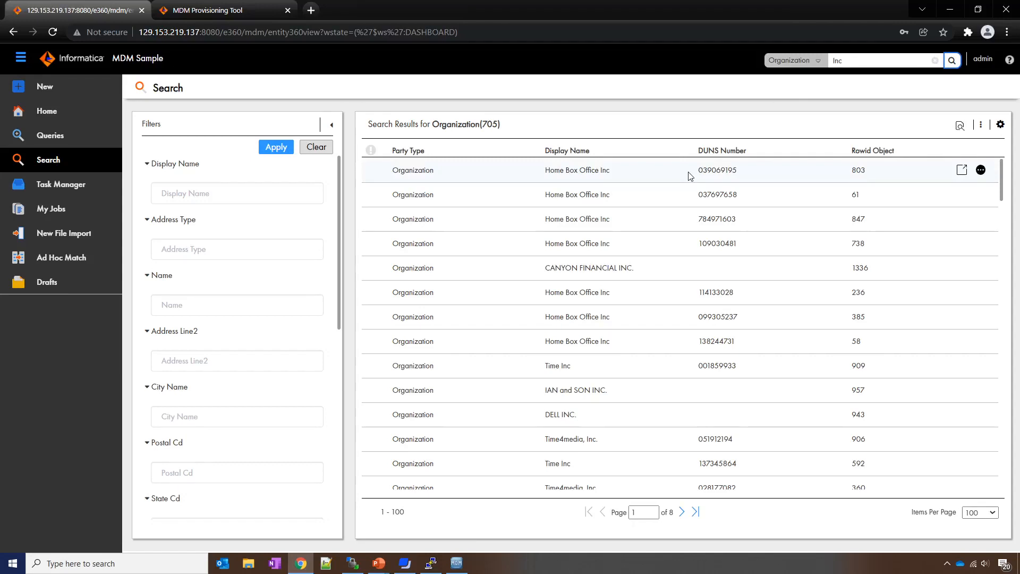
Step: Add INC on a new line after IN in stopwords.txt, save it to the server, and list the indices
left_click(352, 563)
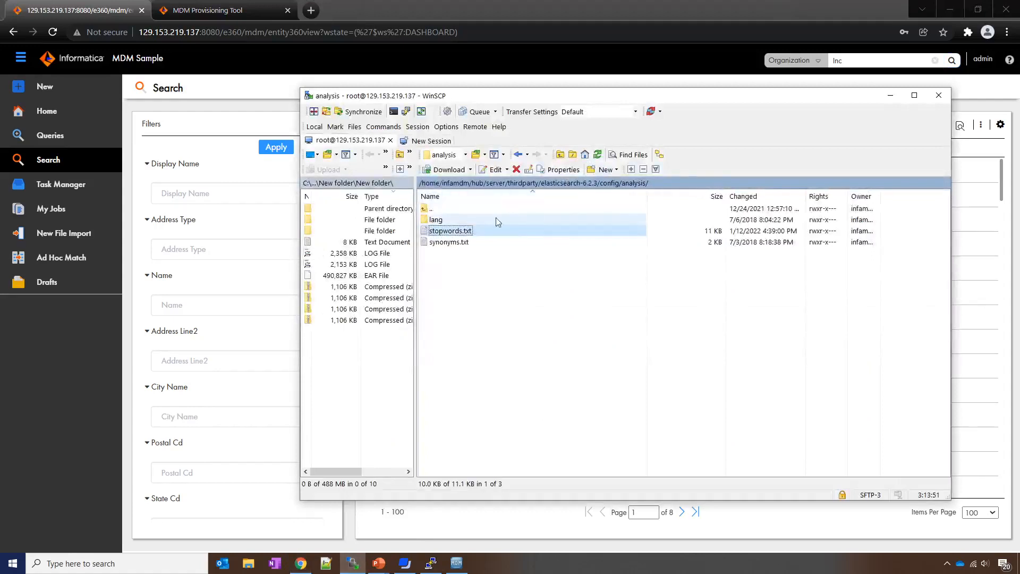
double_click(451, 231)
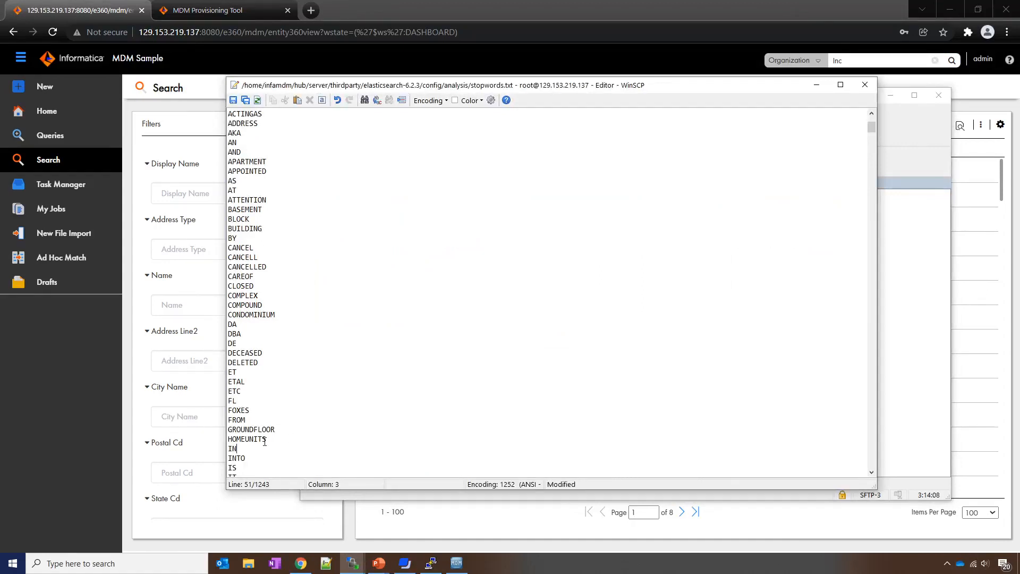
key("Return")
type("INC")
key("ctrl+s")
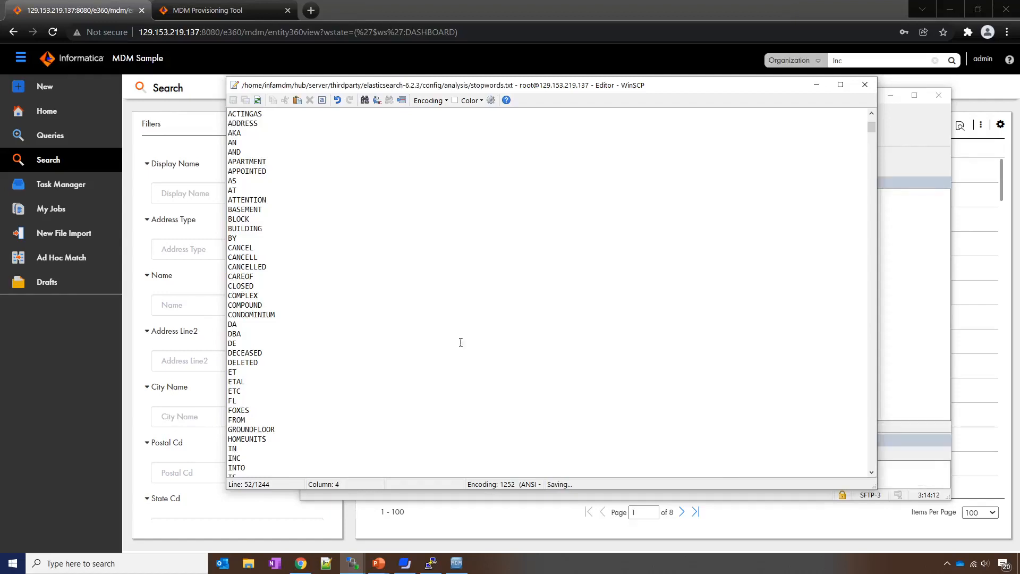
left_click(865, 85)
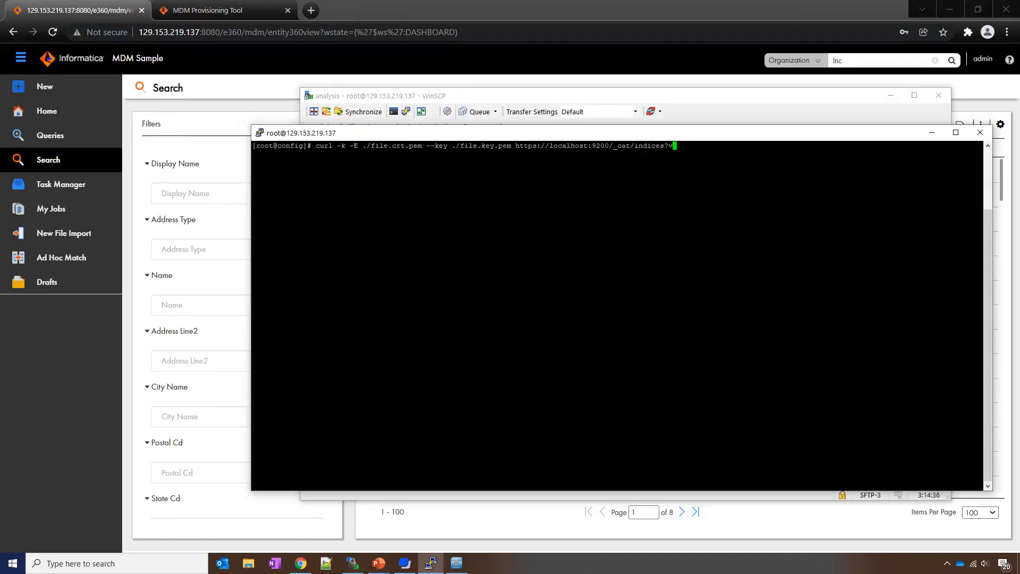
key("Return")
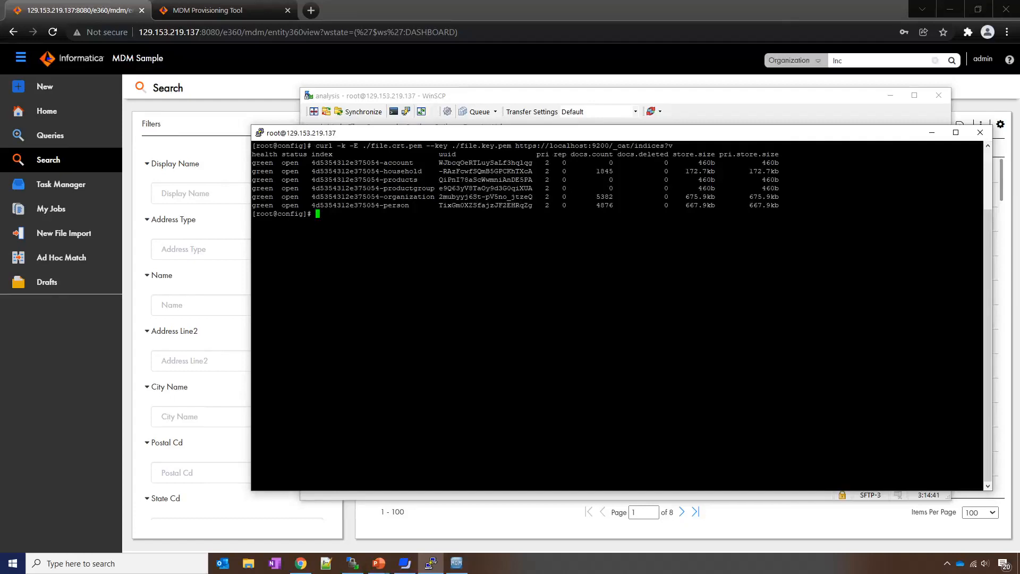
Step: Highlight the organization index row showing 5382 documents at 675.9kb
left_click_drag(379, 197, 619, 196)
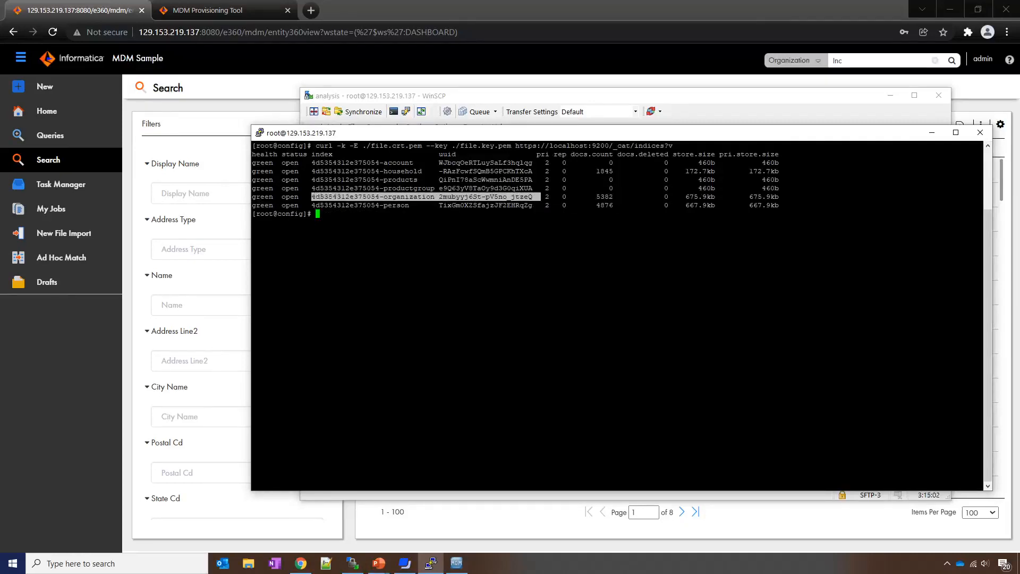
Step: Open the Organization entity's dunsNumber field properties in Business Entity Modeling
left_click(259, 12)
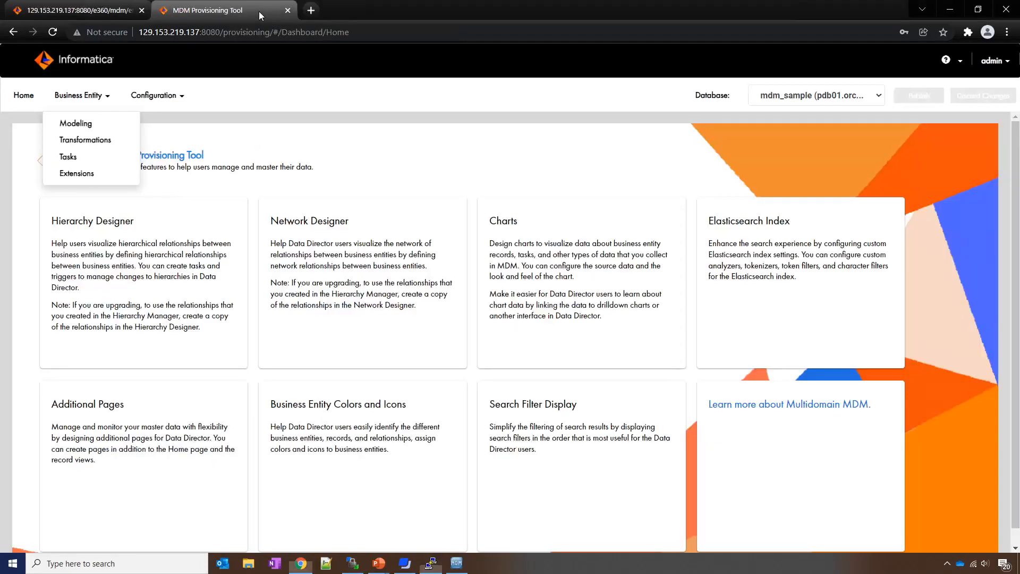
left_click(79, 124)
left_click(80, 190)
left_click(70, 227)
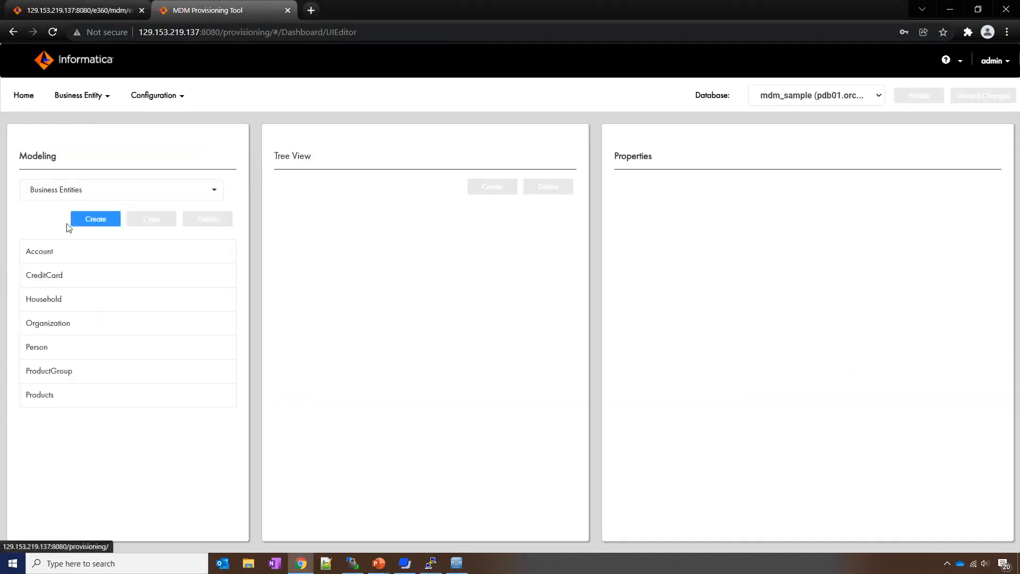
left_click(78, 325)
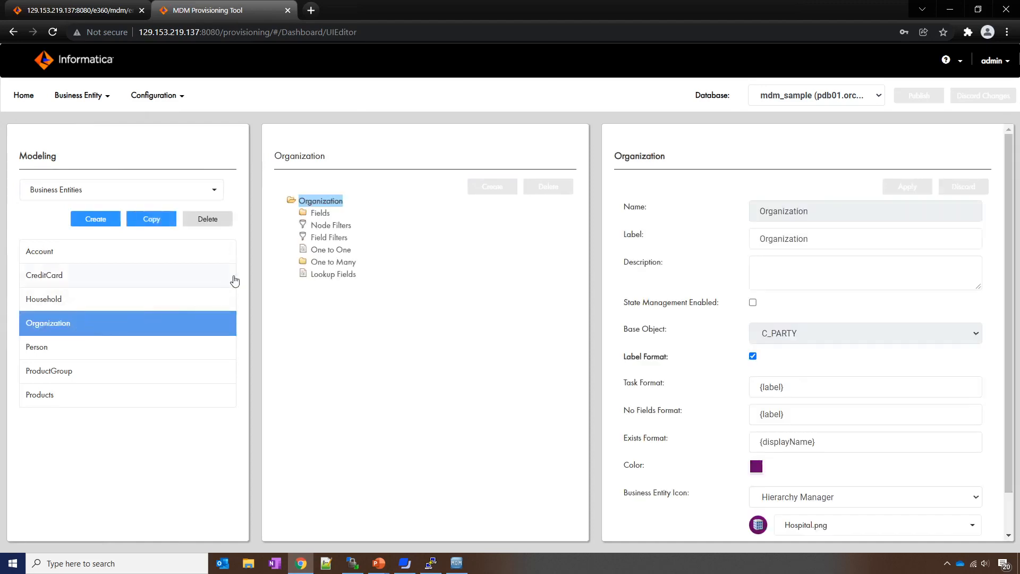
left_click(321, 214)
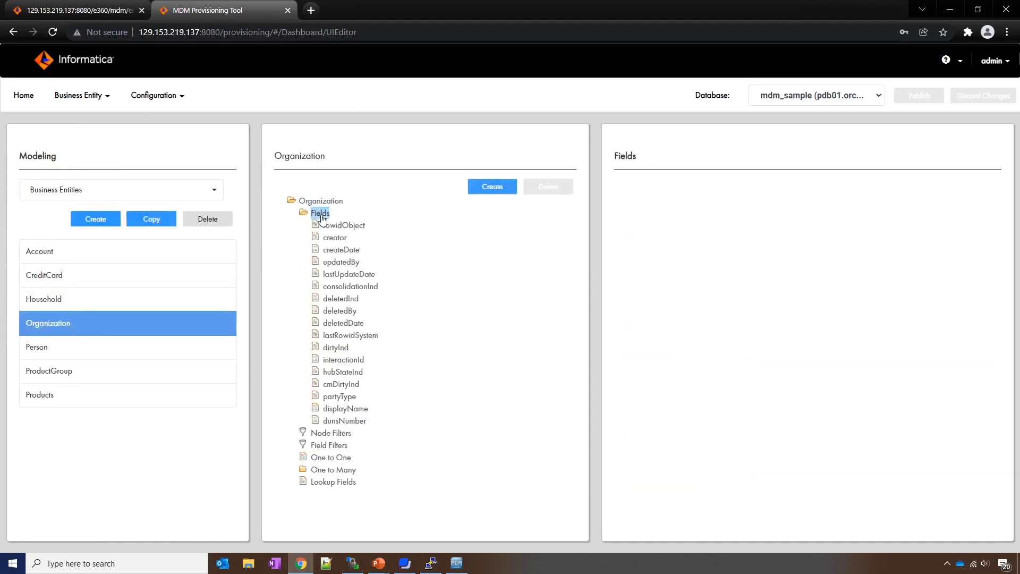
left_click(343, 423)
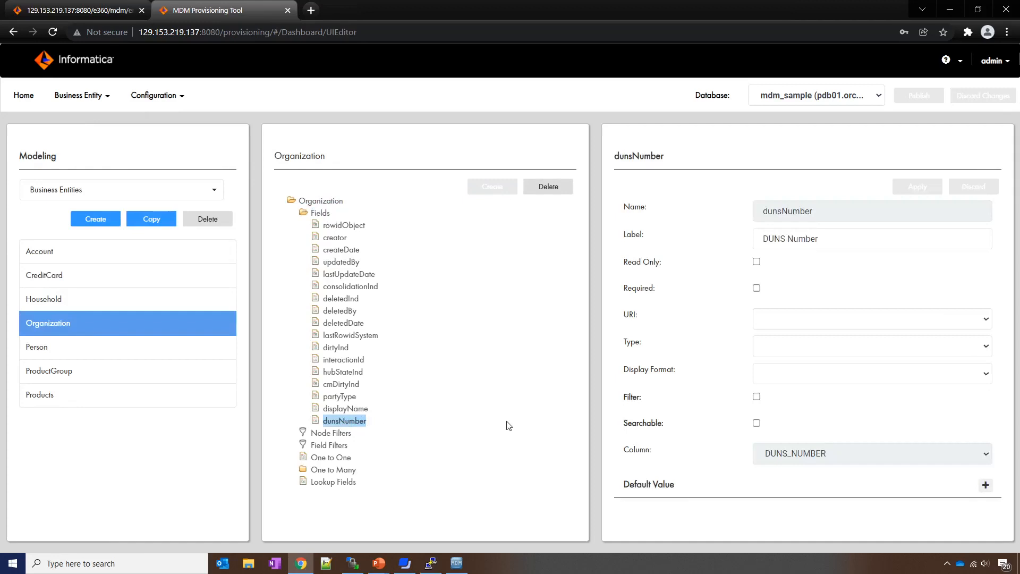
Step: Make dunsNumber searchable with the text_general search analyzer and apply the change
left_click(756, 423)
scroll(786, 447, "down", 1)
left_click(816, 399)
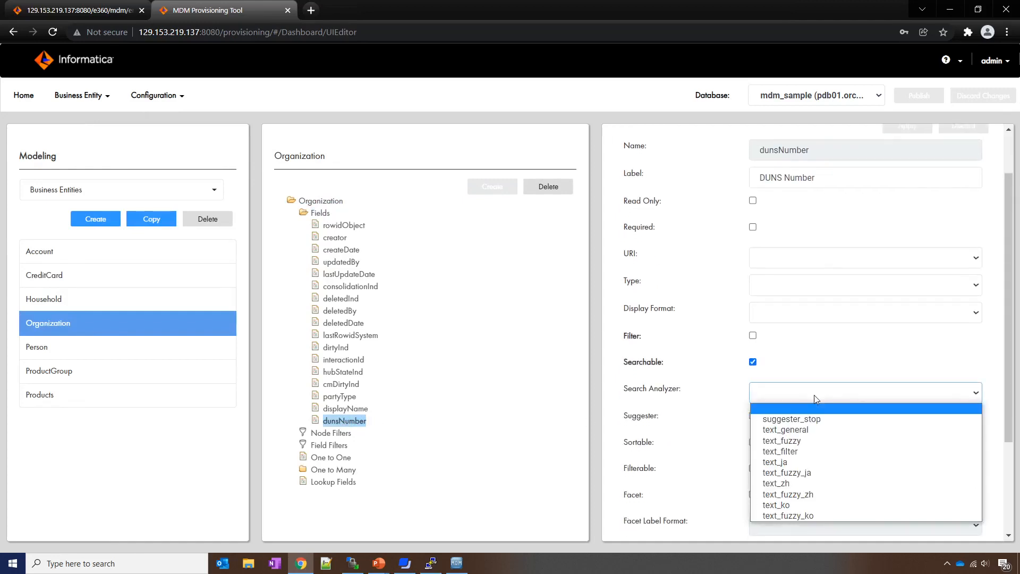
left_click(829, 425)
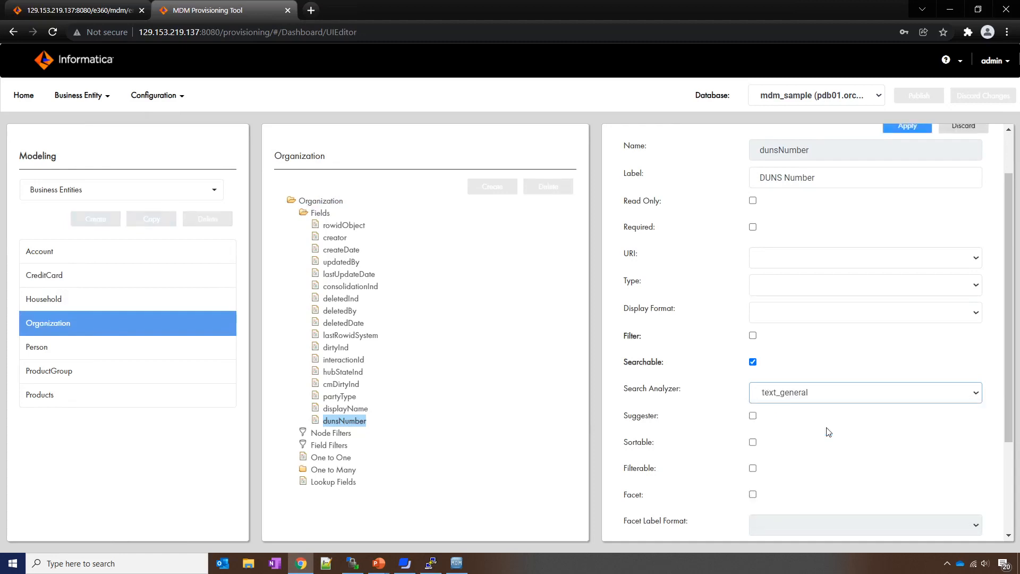
scroll(896, 228, "up", 1)
left_click(908, 187)
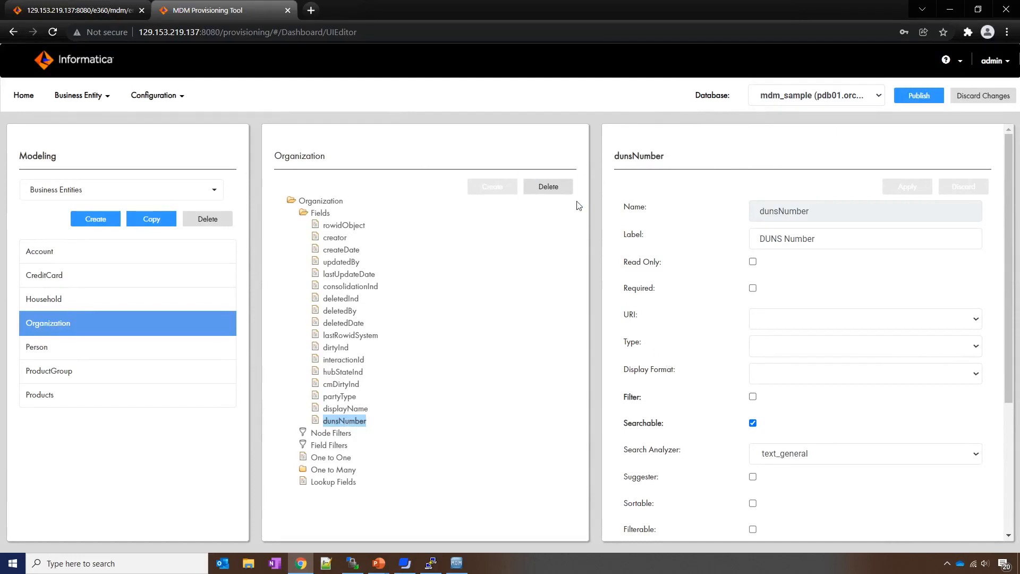
Step: Publish the Organization configuration changes without reviewing them
left_click(568, 184)
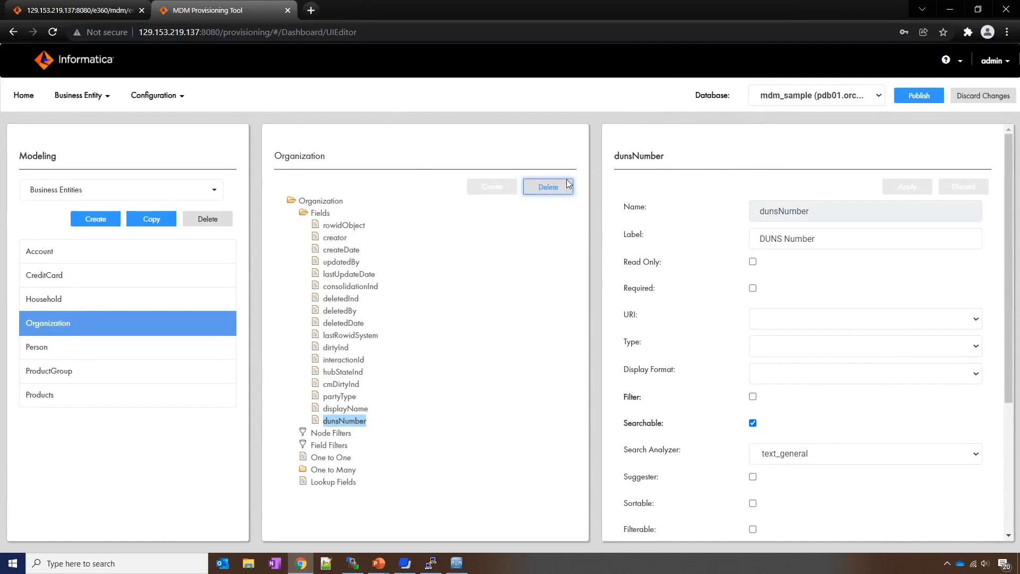
left_click(921, 91)
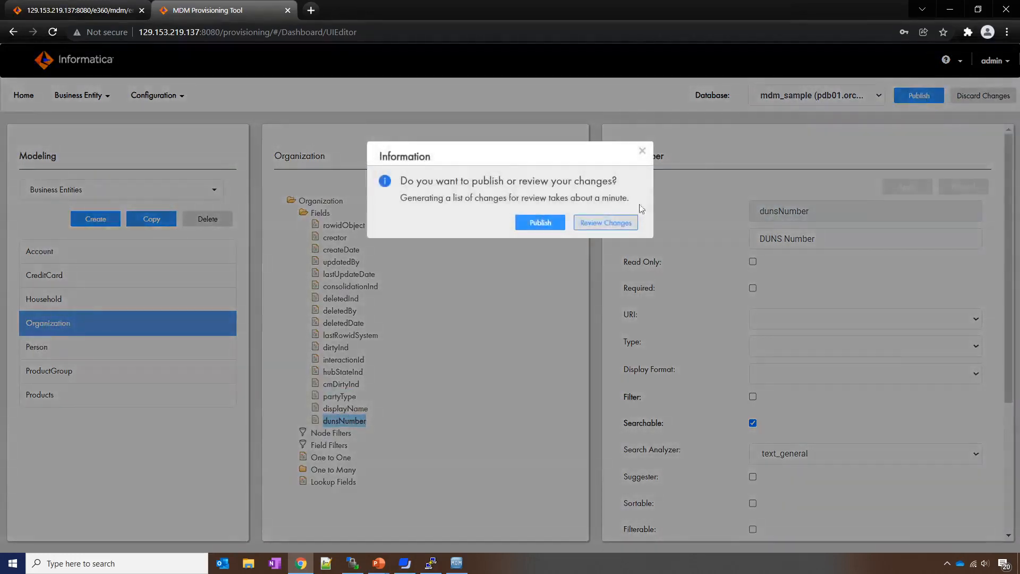
left_click(533, 221)
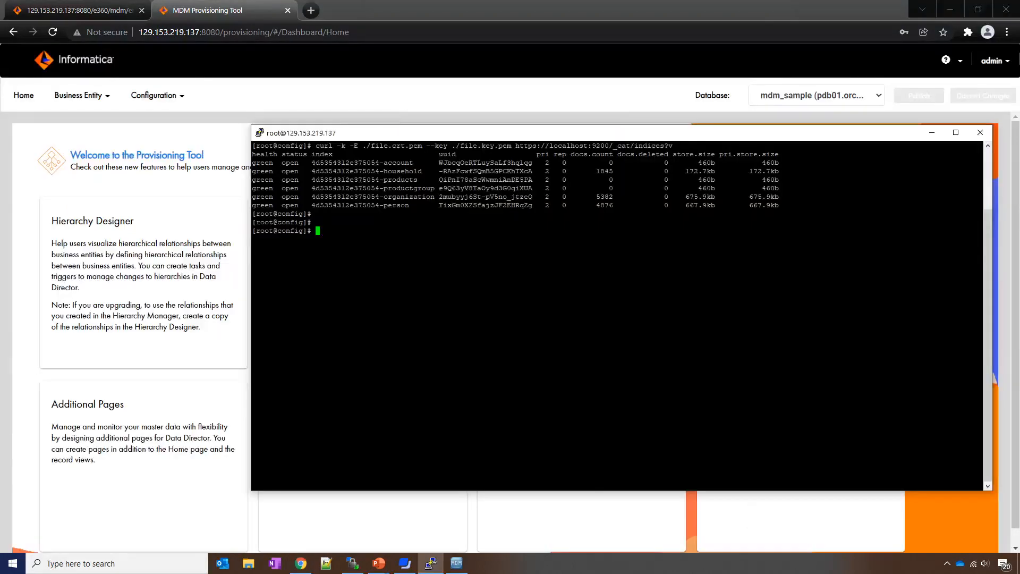
Step: Rerun the curl _cat/indices?v listing, showing the recreated organization index with 0 documents
key("Up")
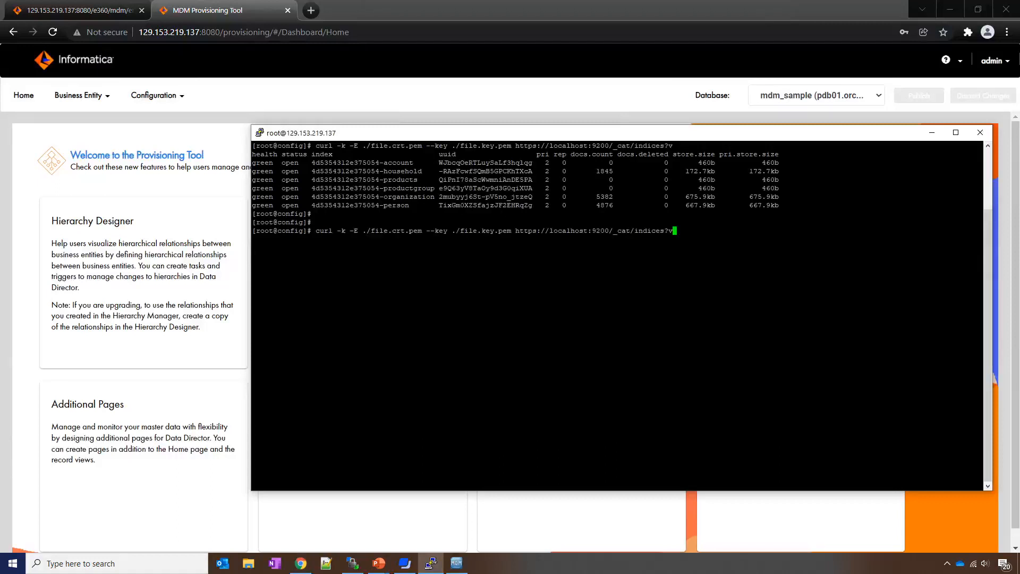
key("Return")
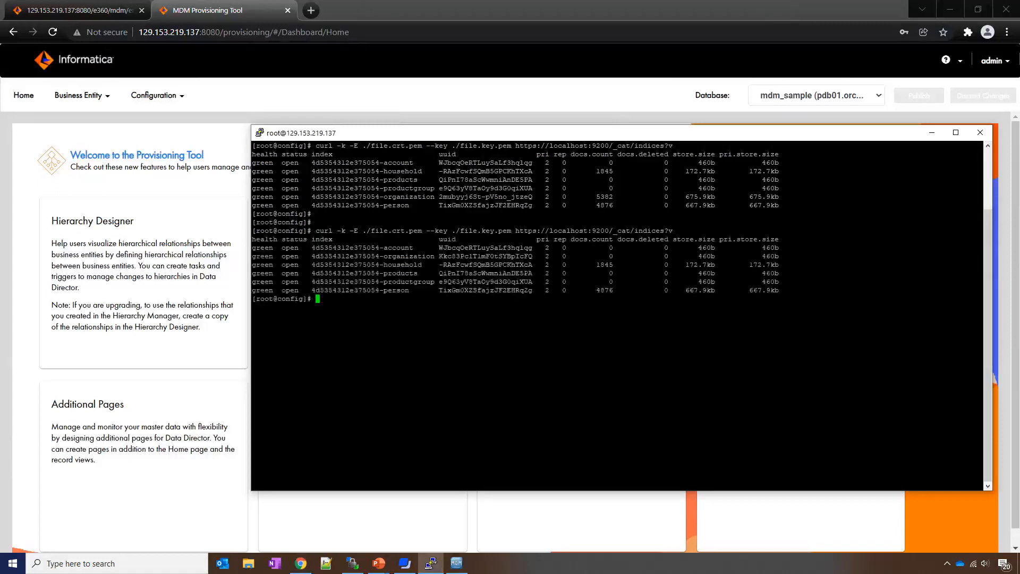
left_click_drag(303, 256, 616, 257)
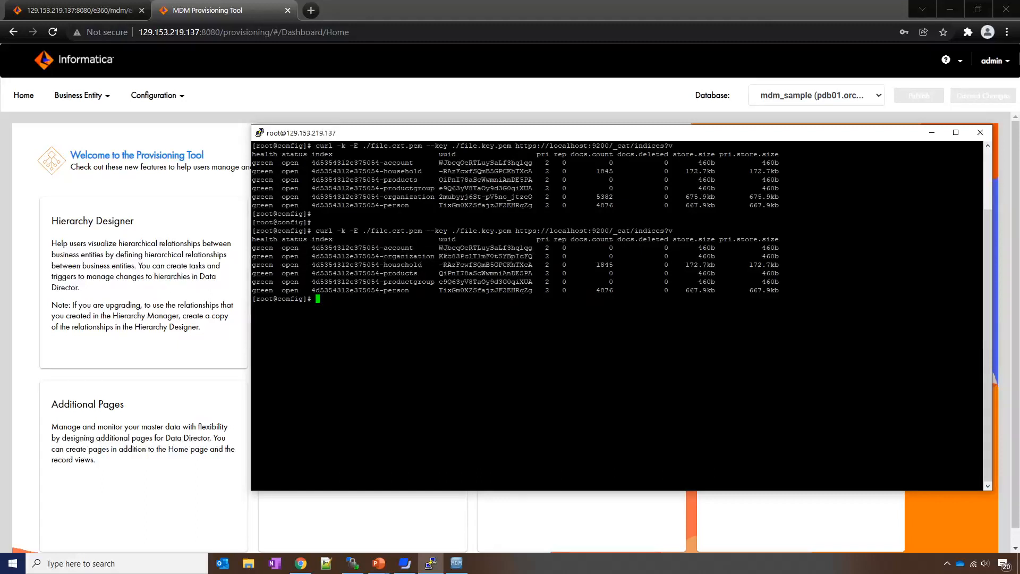
Step: Execute the 'Initial index data for Search data Party' batch and confirm the organization index holds 5382 documents
left_click(457, 570)
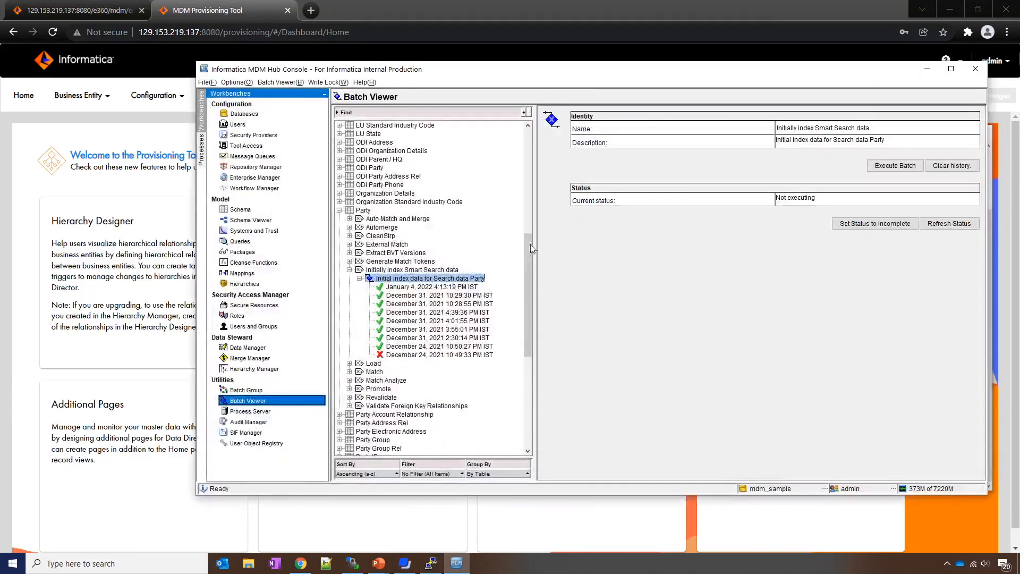
left_click(886, 169)
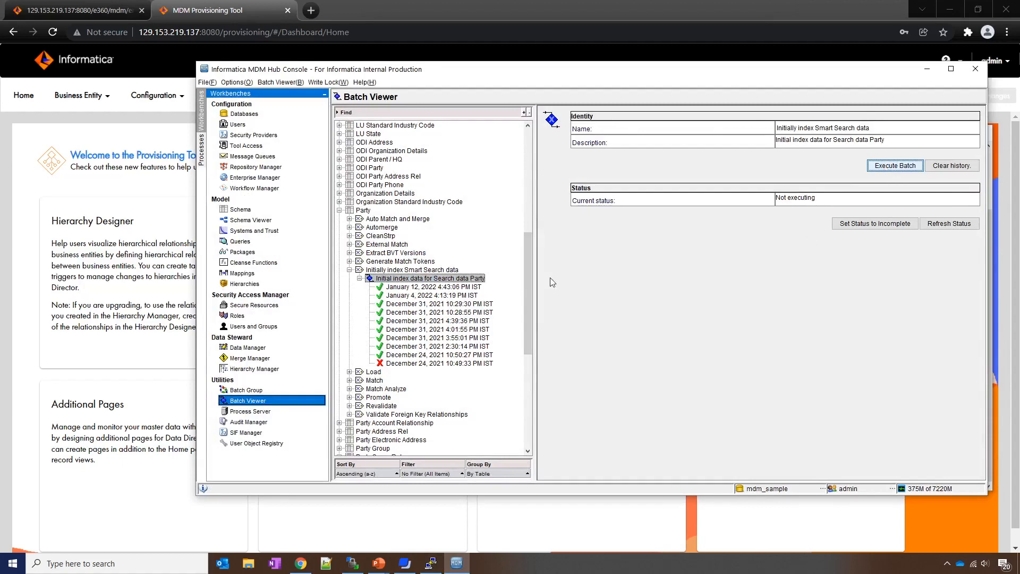
left_click(457, 287)
key("alt+Tab")
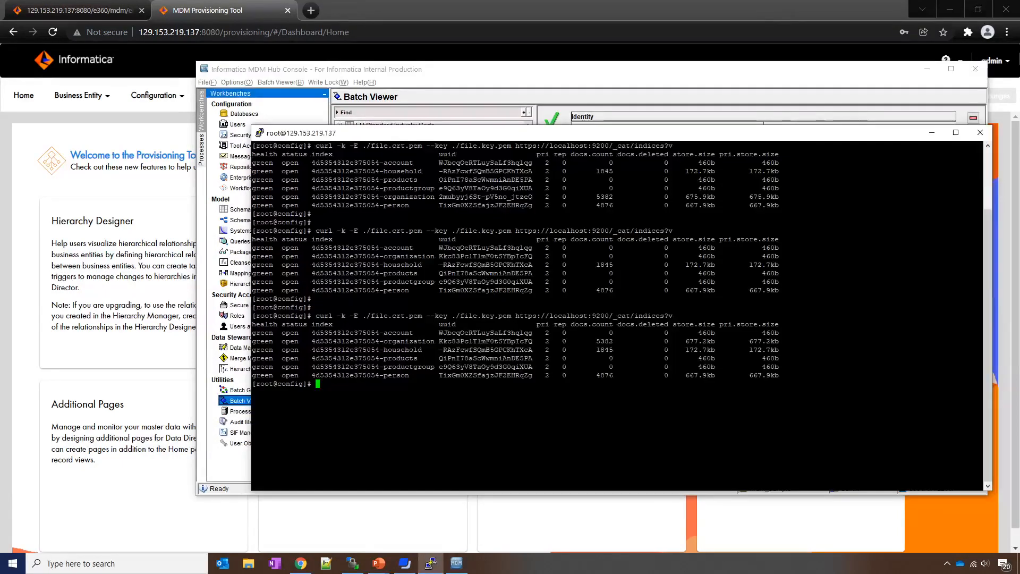
left_click_drag(383, 341, 613, 341)
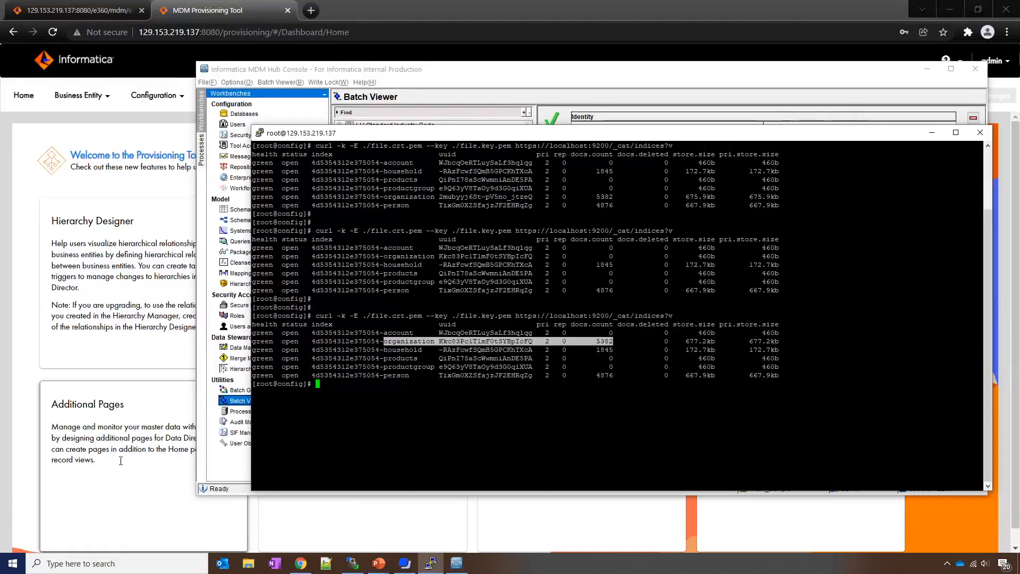
Step: Rerun the Data Director Organization search for 'Inc', getting 0 results, then advance to slide 9
left_click(110, 12)
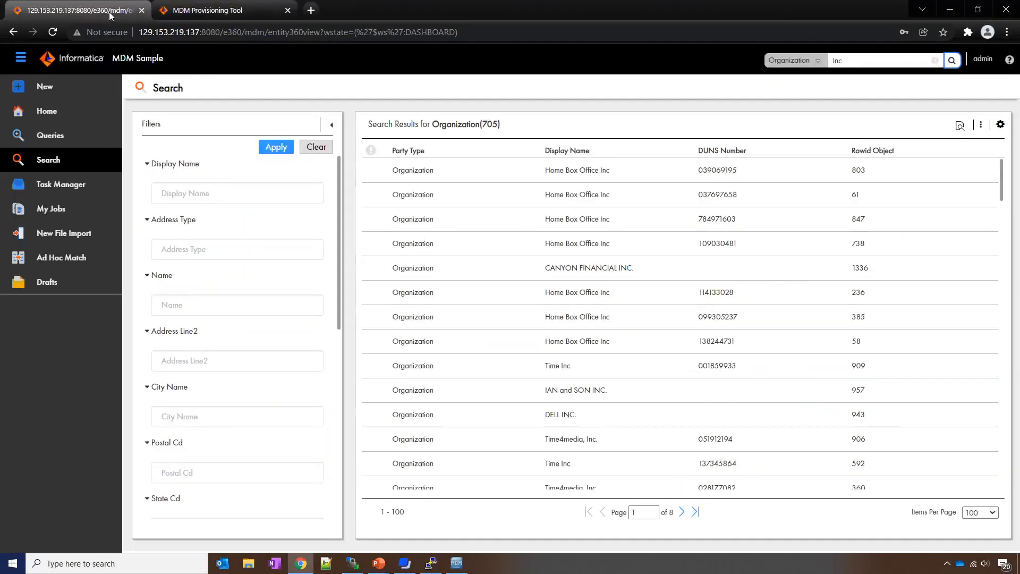
left_click(852, 60)
left_click(952, 61)
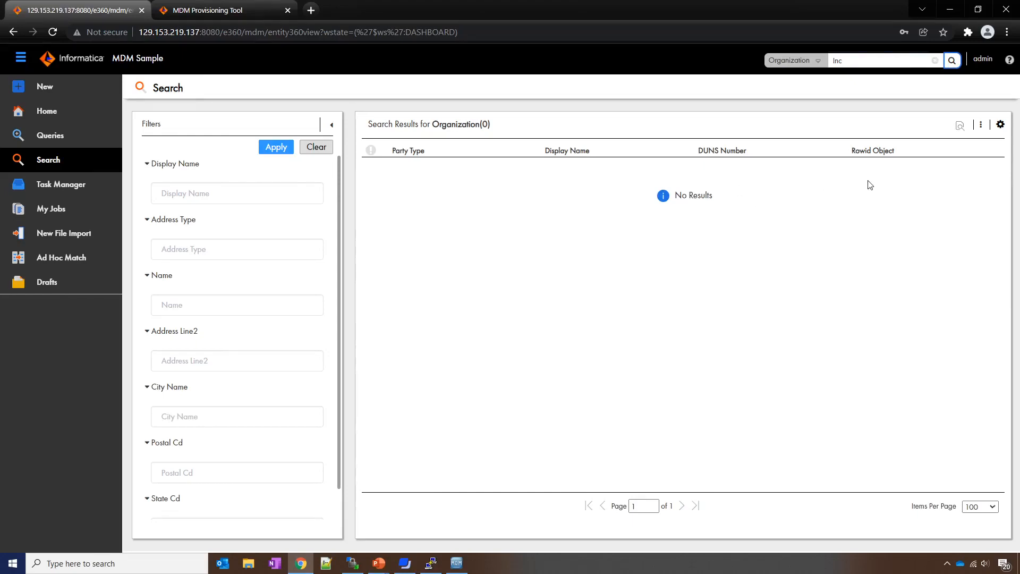
key("alt+Tab")
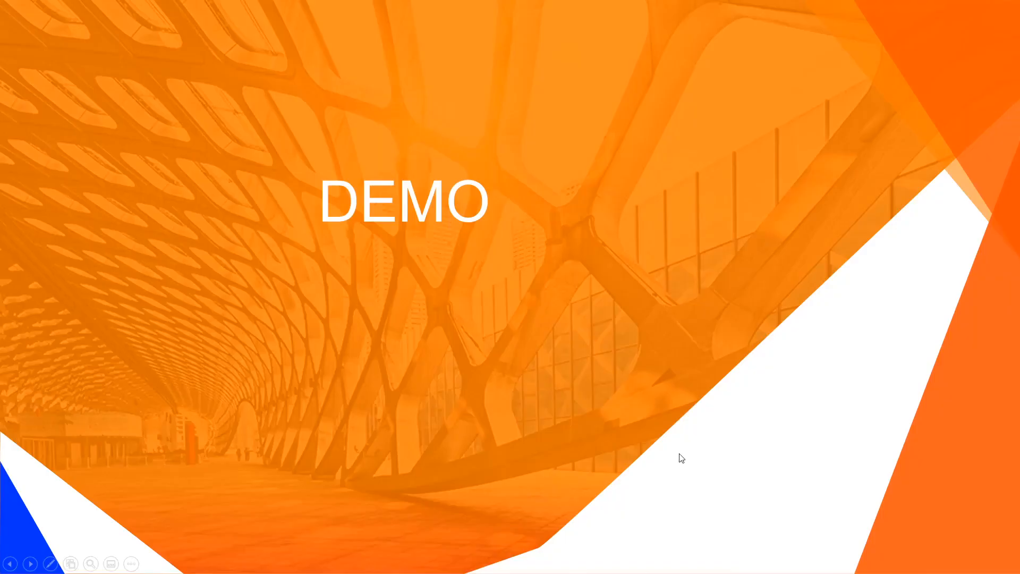
key("Right")
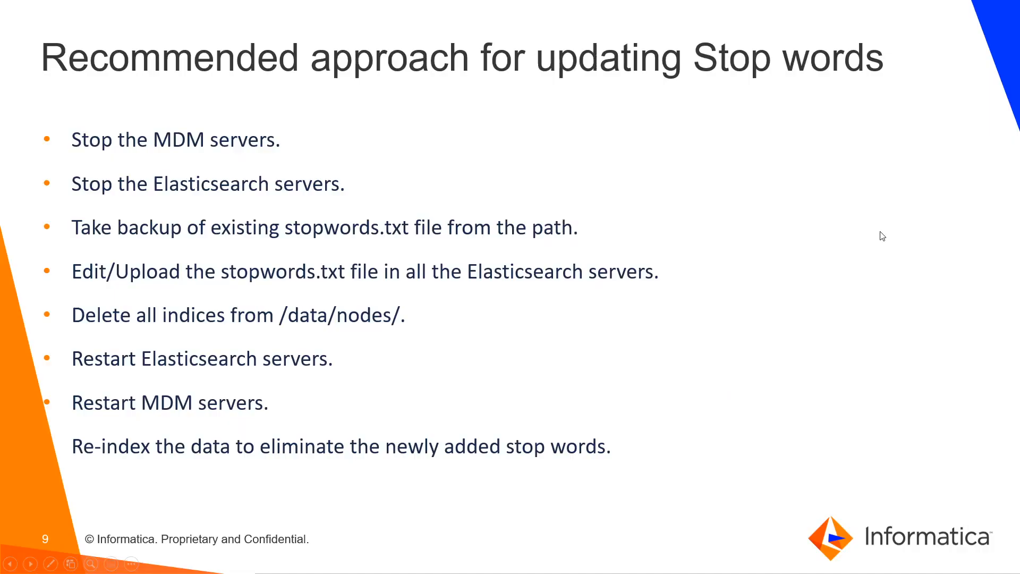